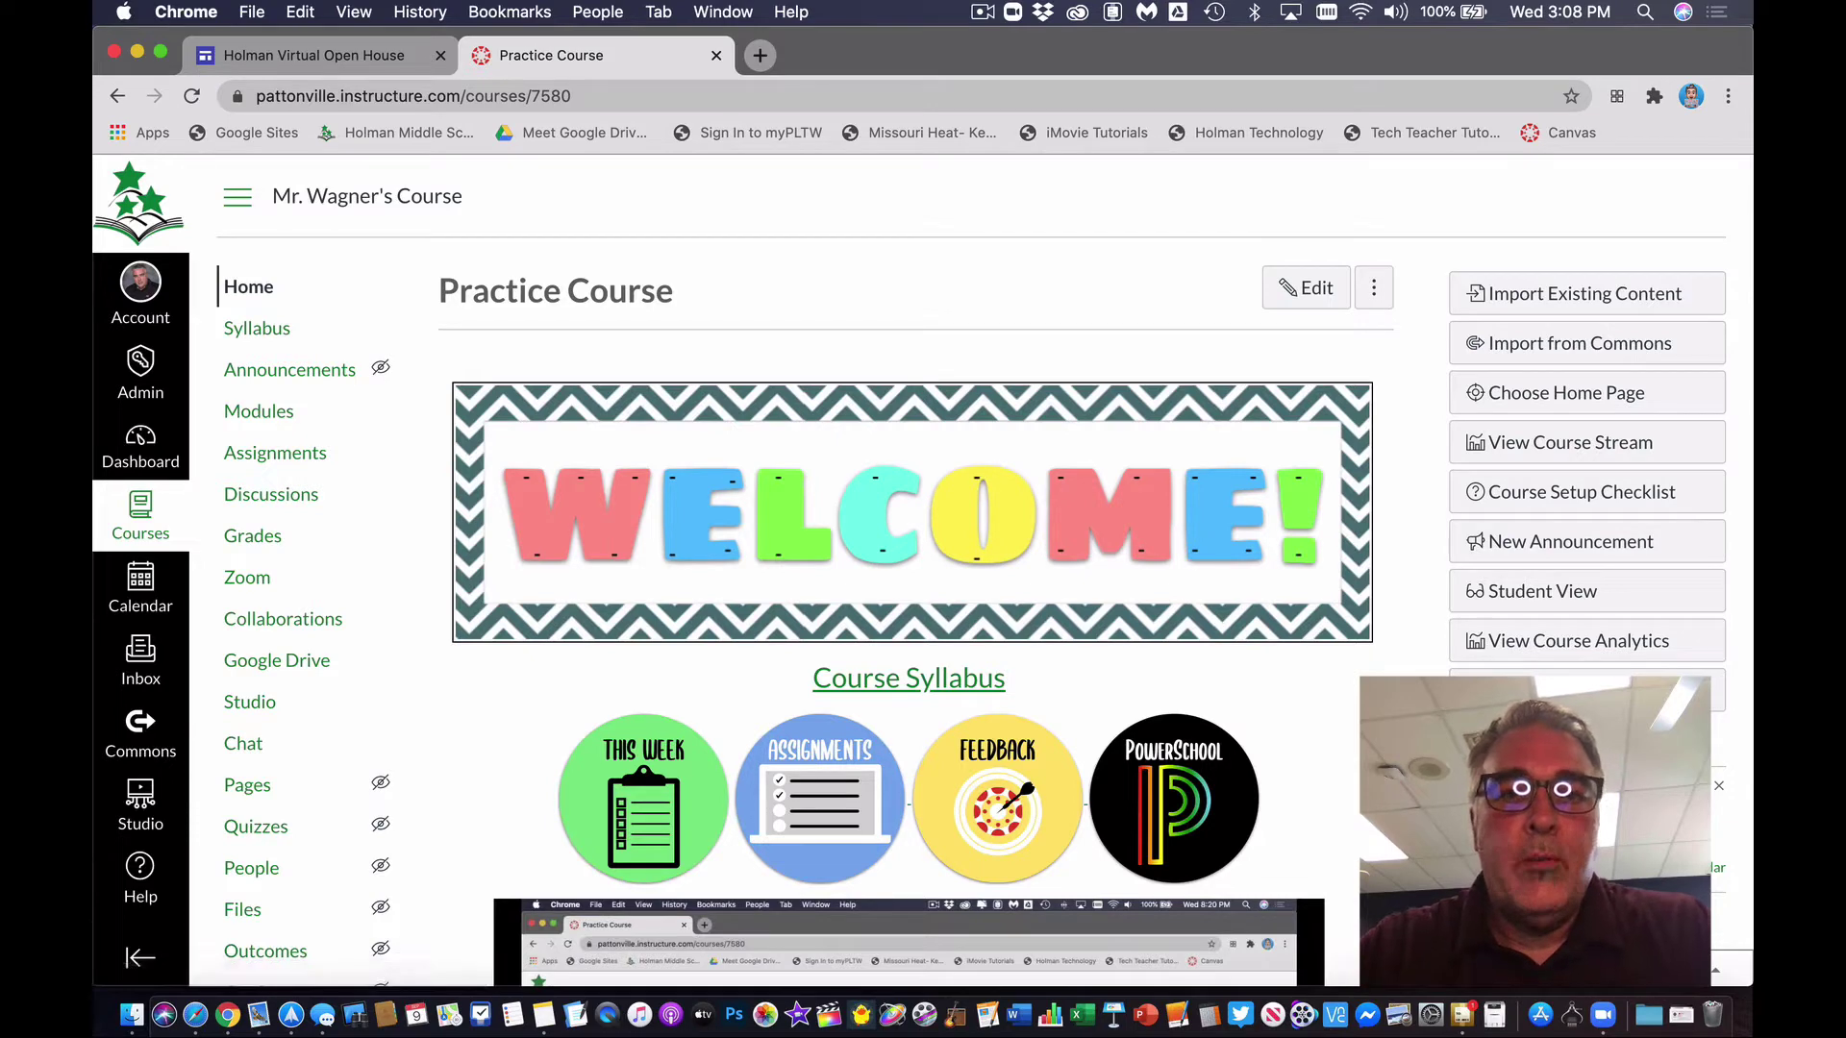
Go to the Practice Course's Assignments page
click(304, 456)
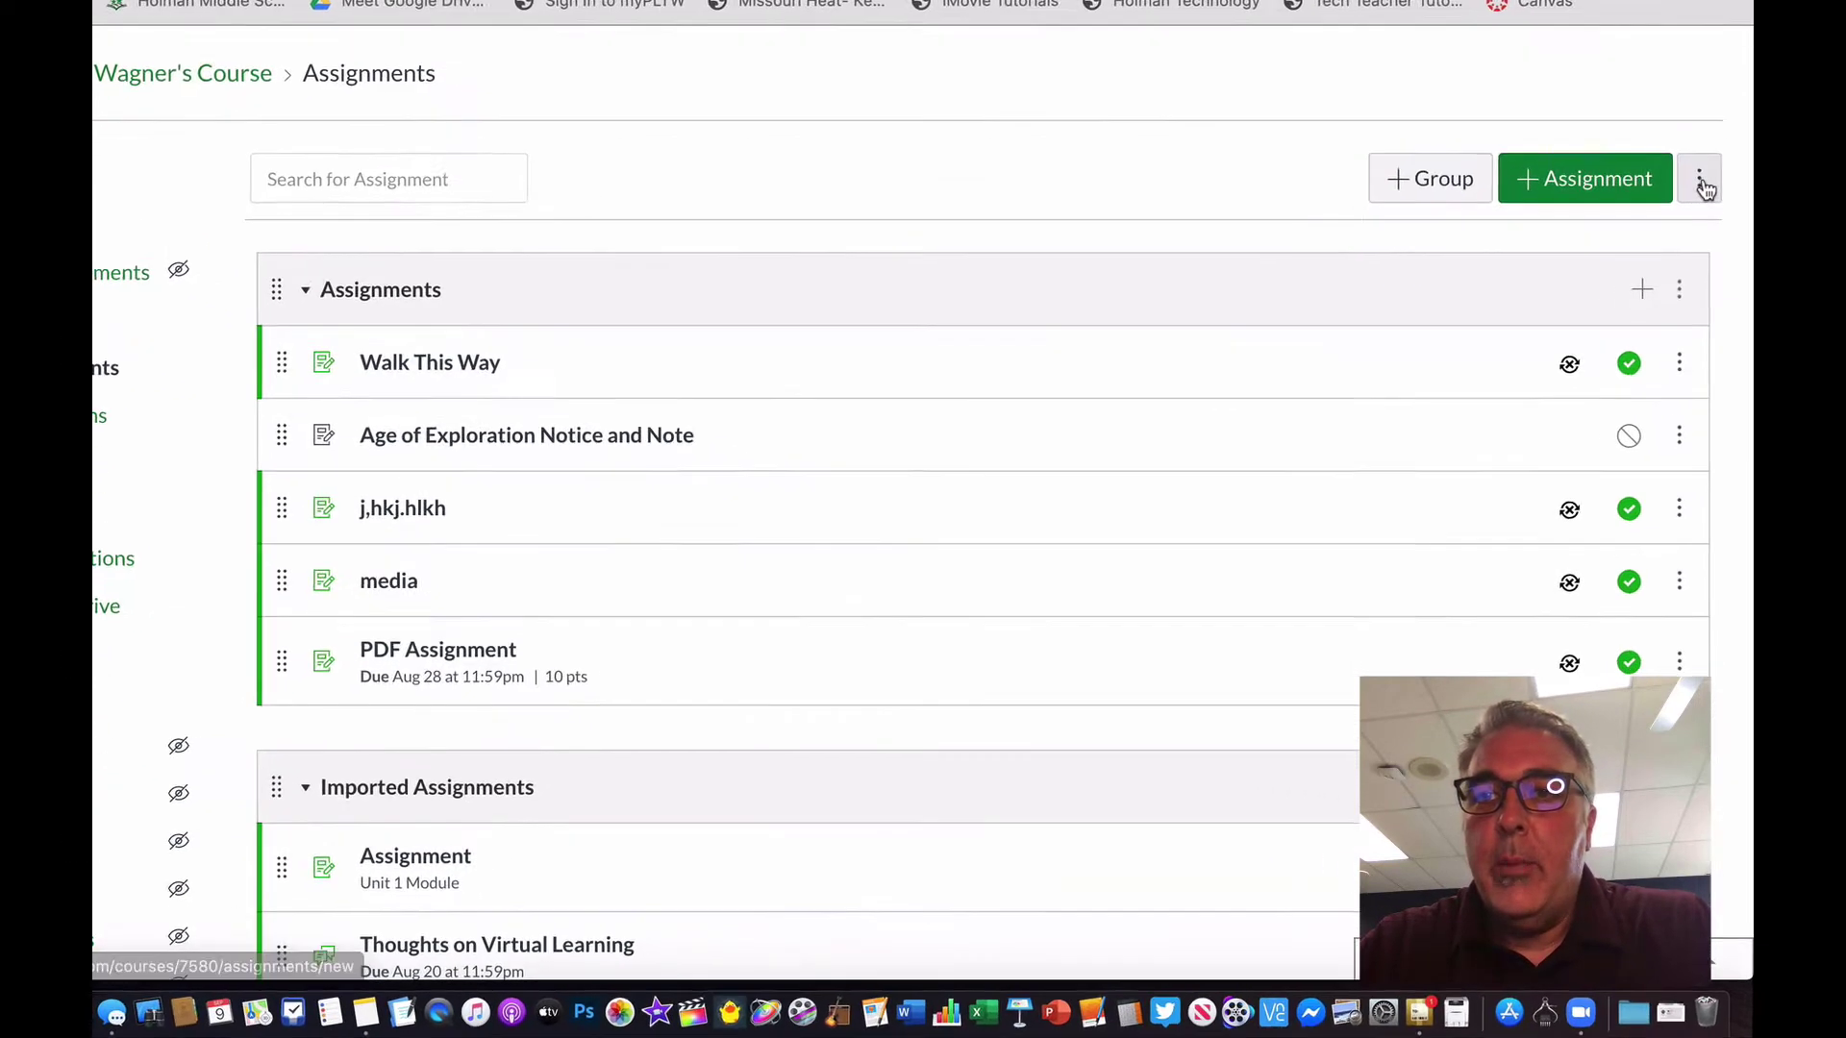
Import the PowerSchool assignment groups, adding the empty Tests and Homework groups
click(1706, 290)
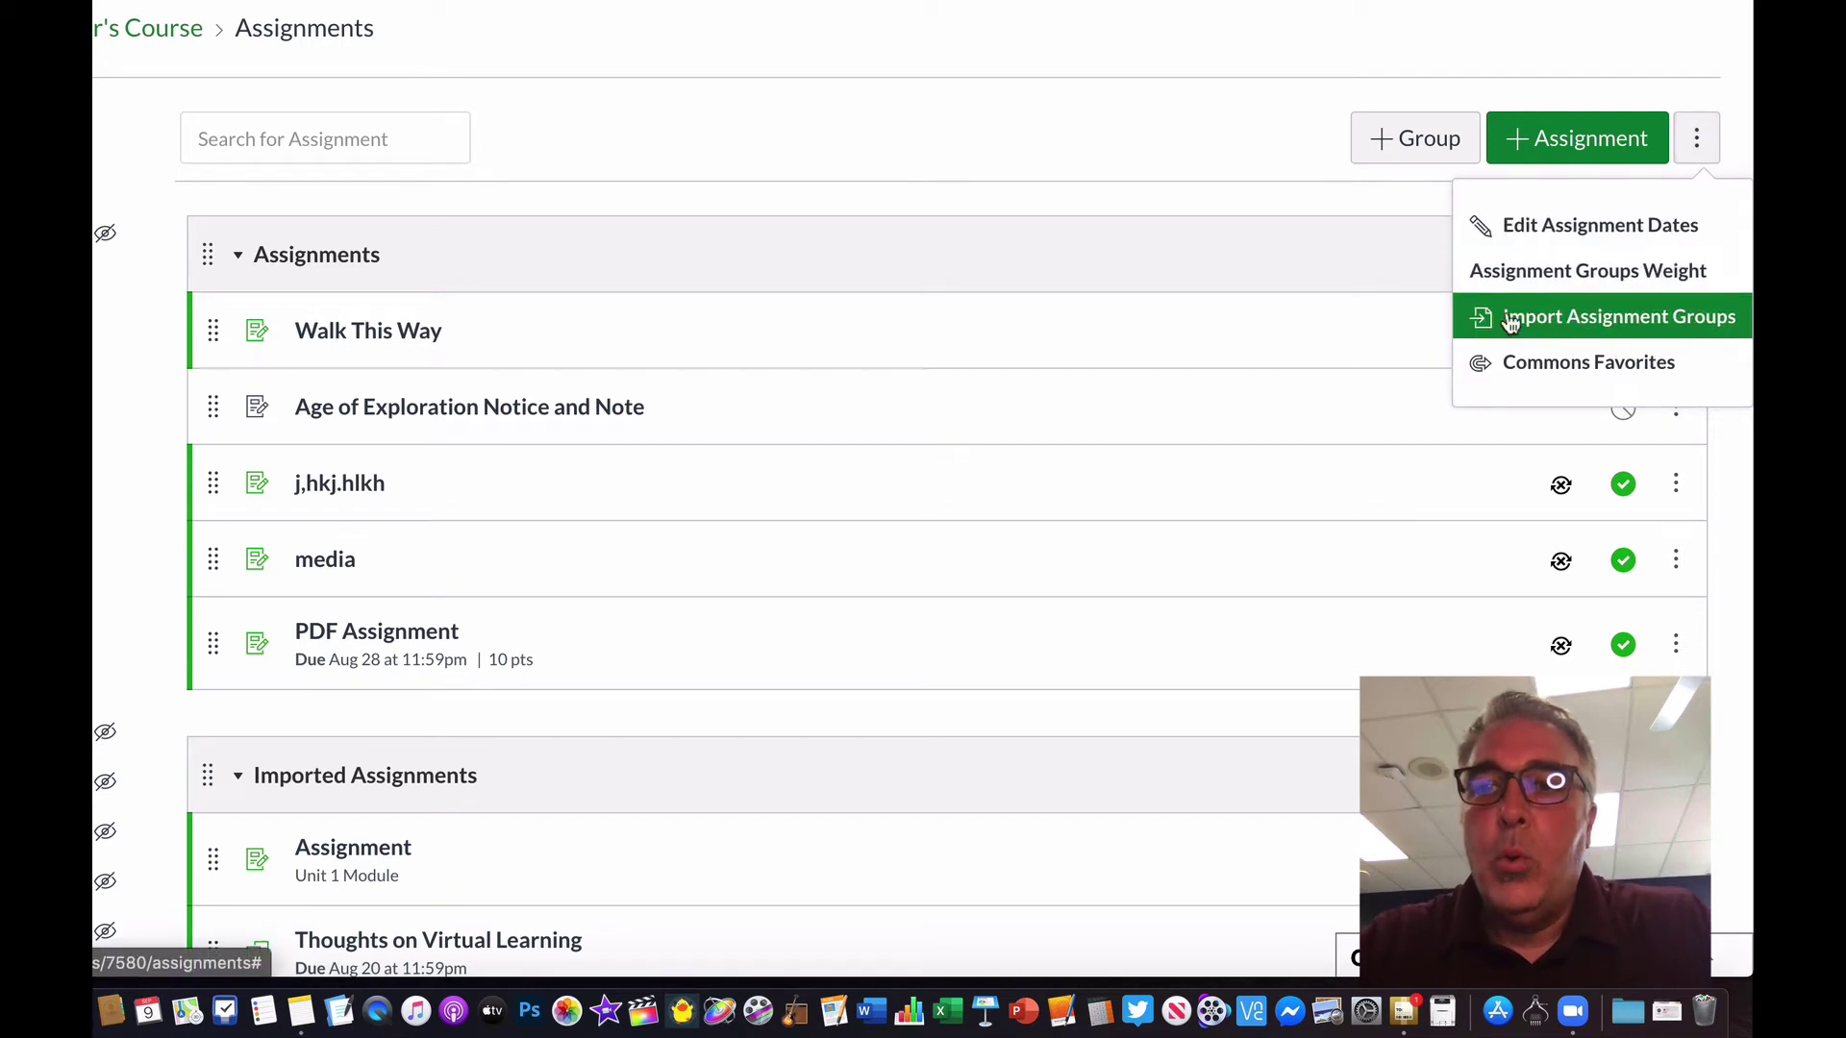
click(1631, 327)
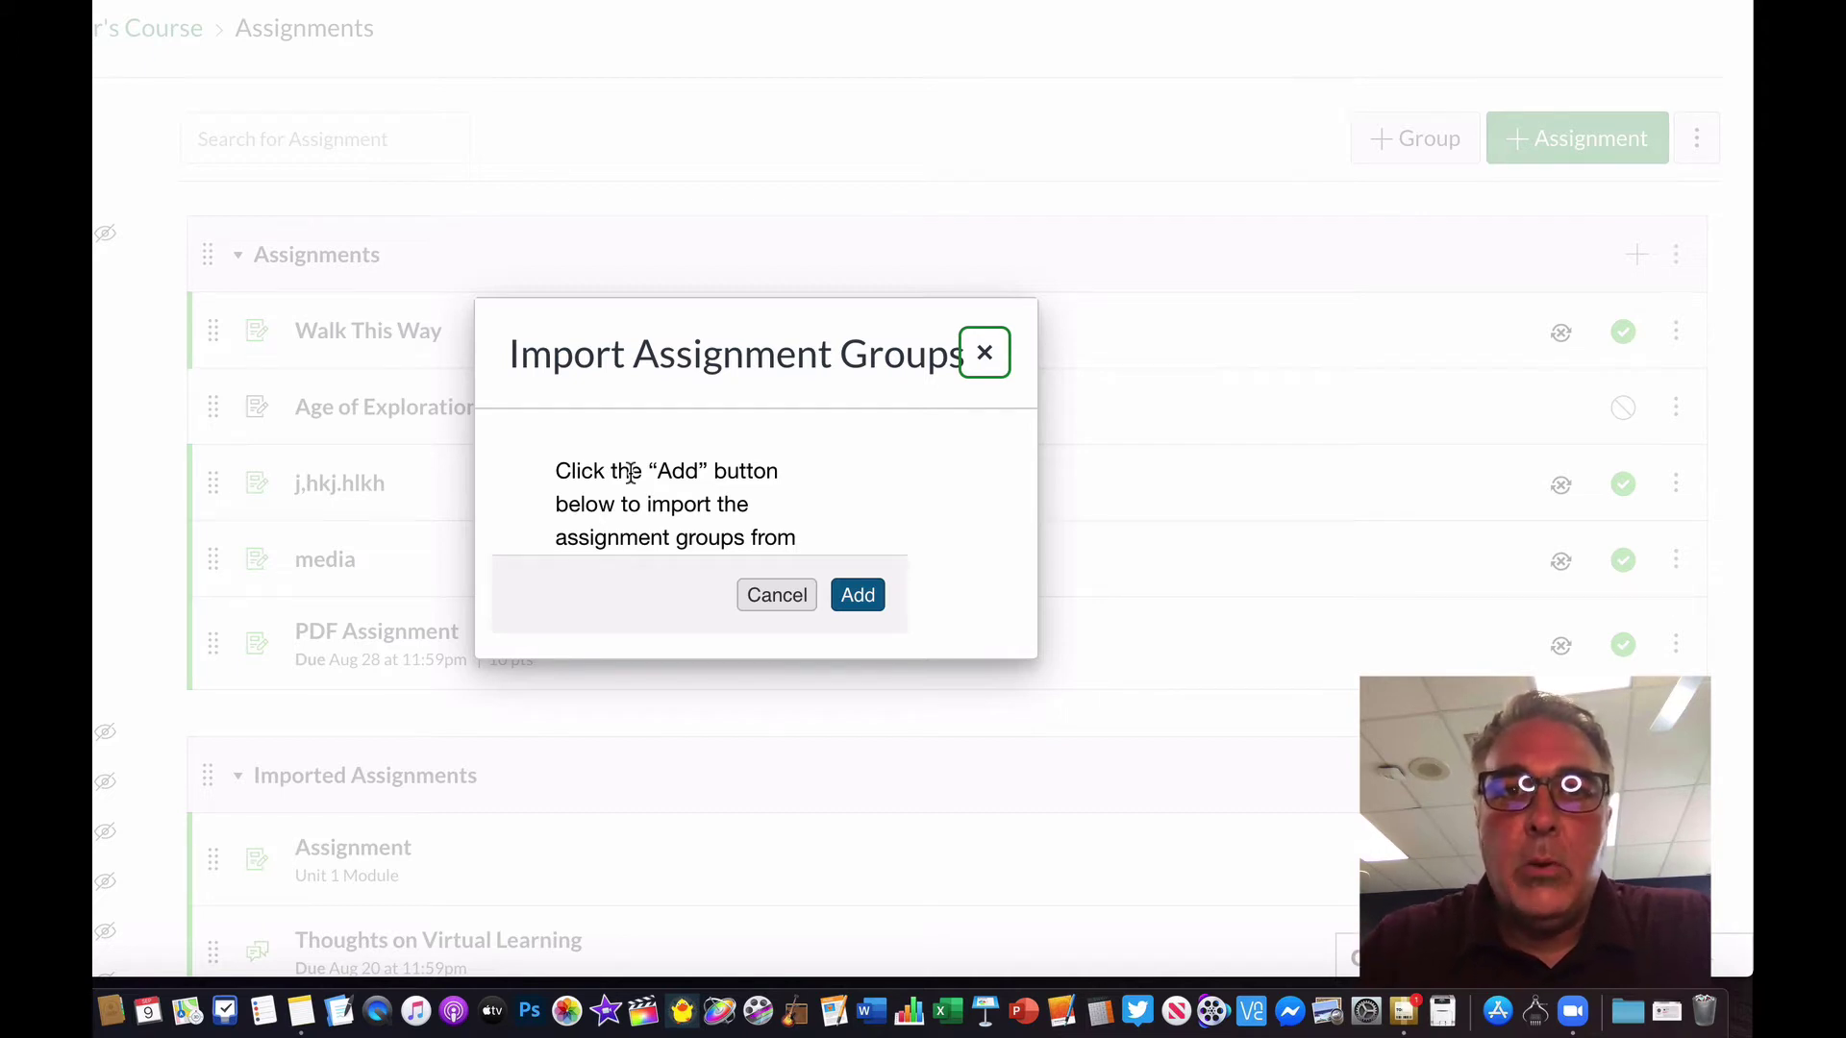
click(863, 595)
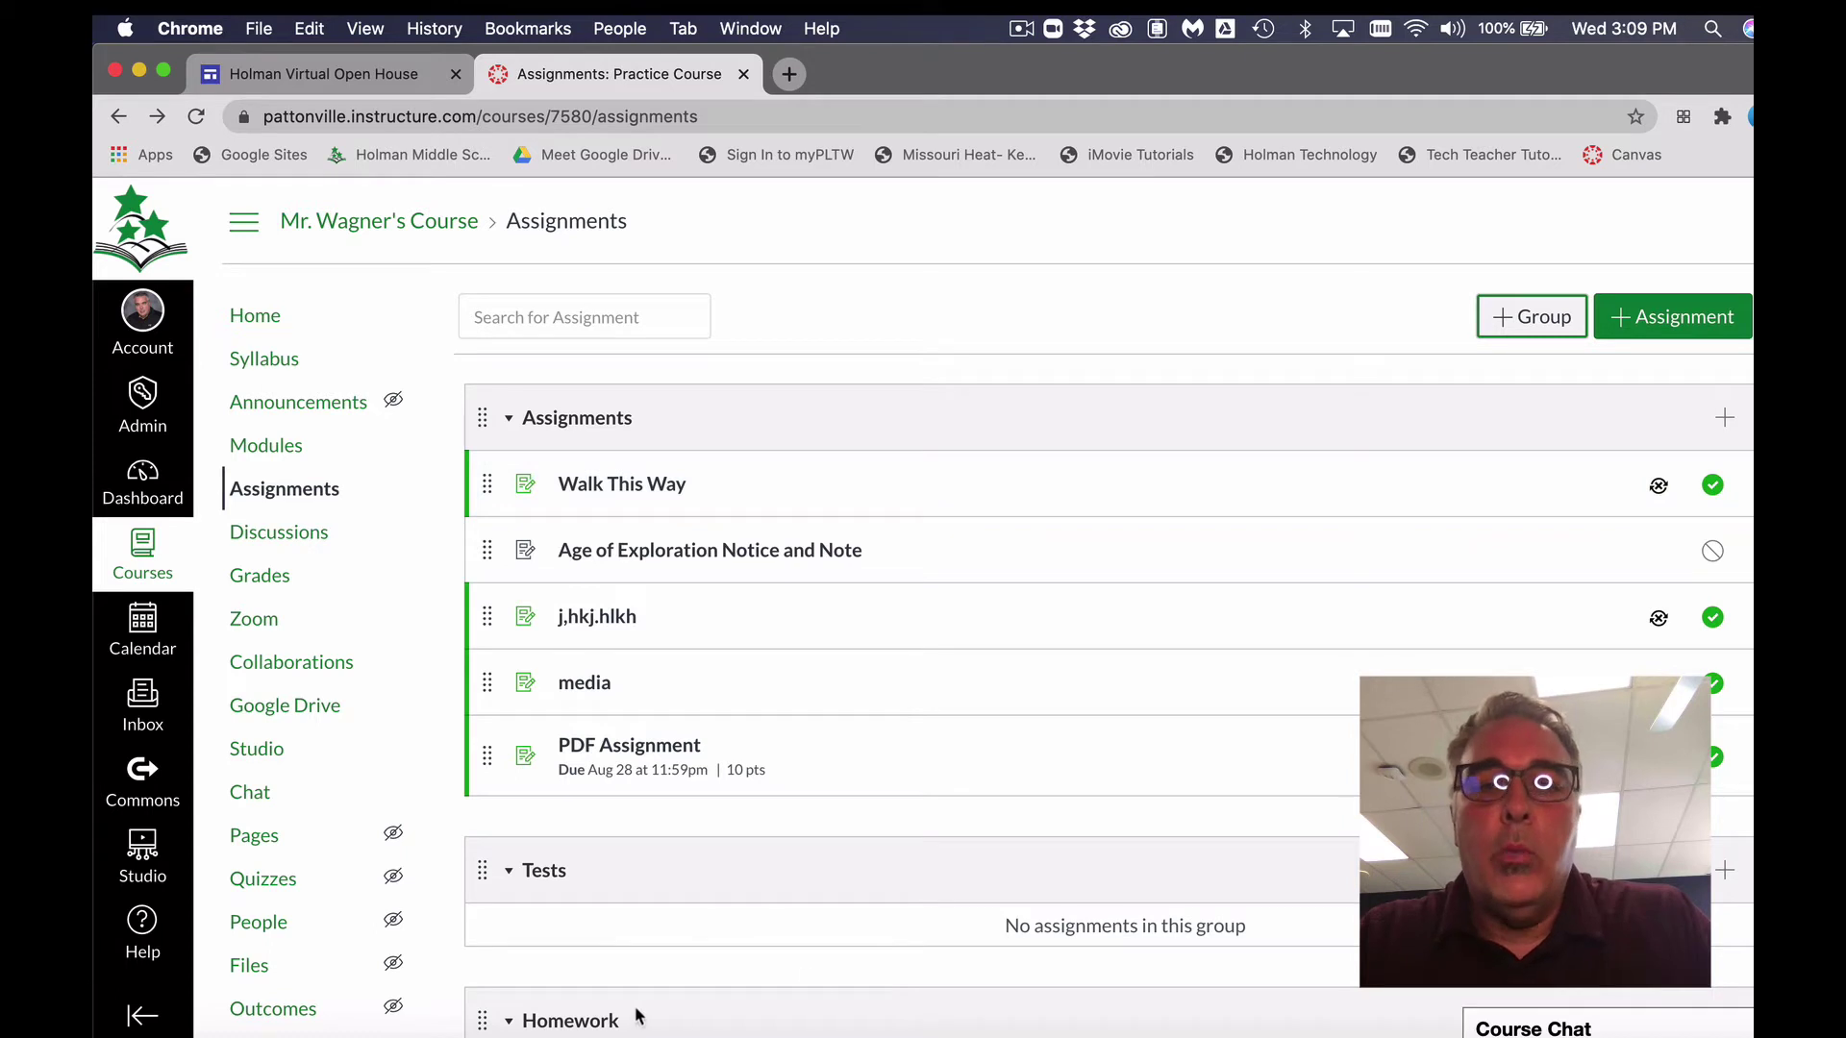
scroll(918, 856, down, 3)
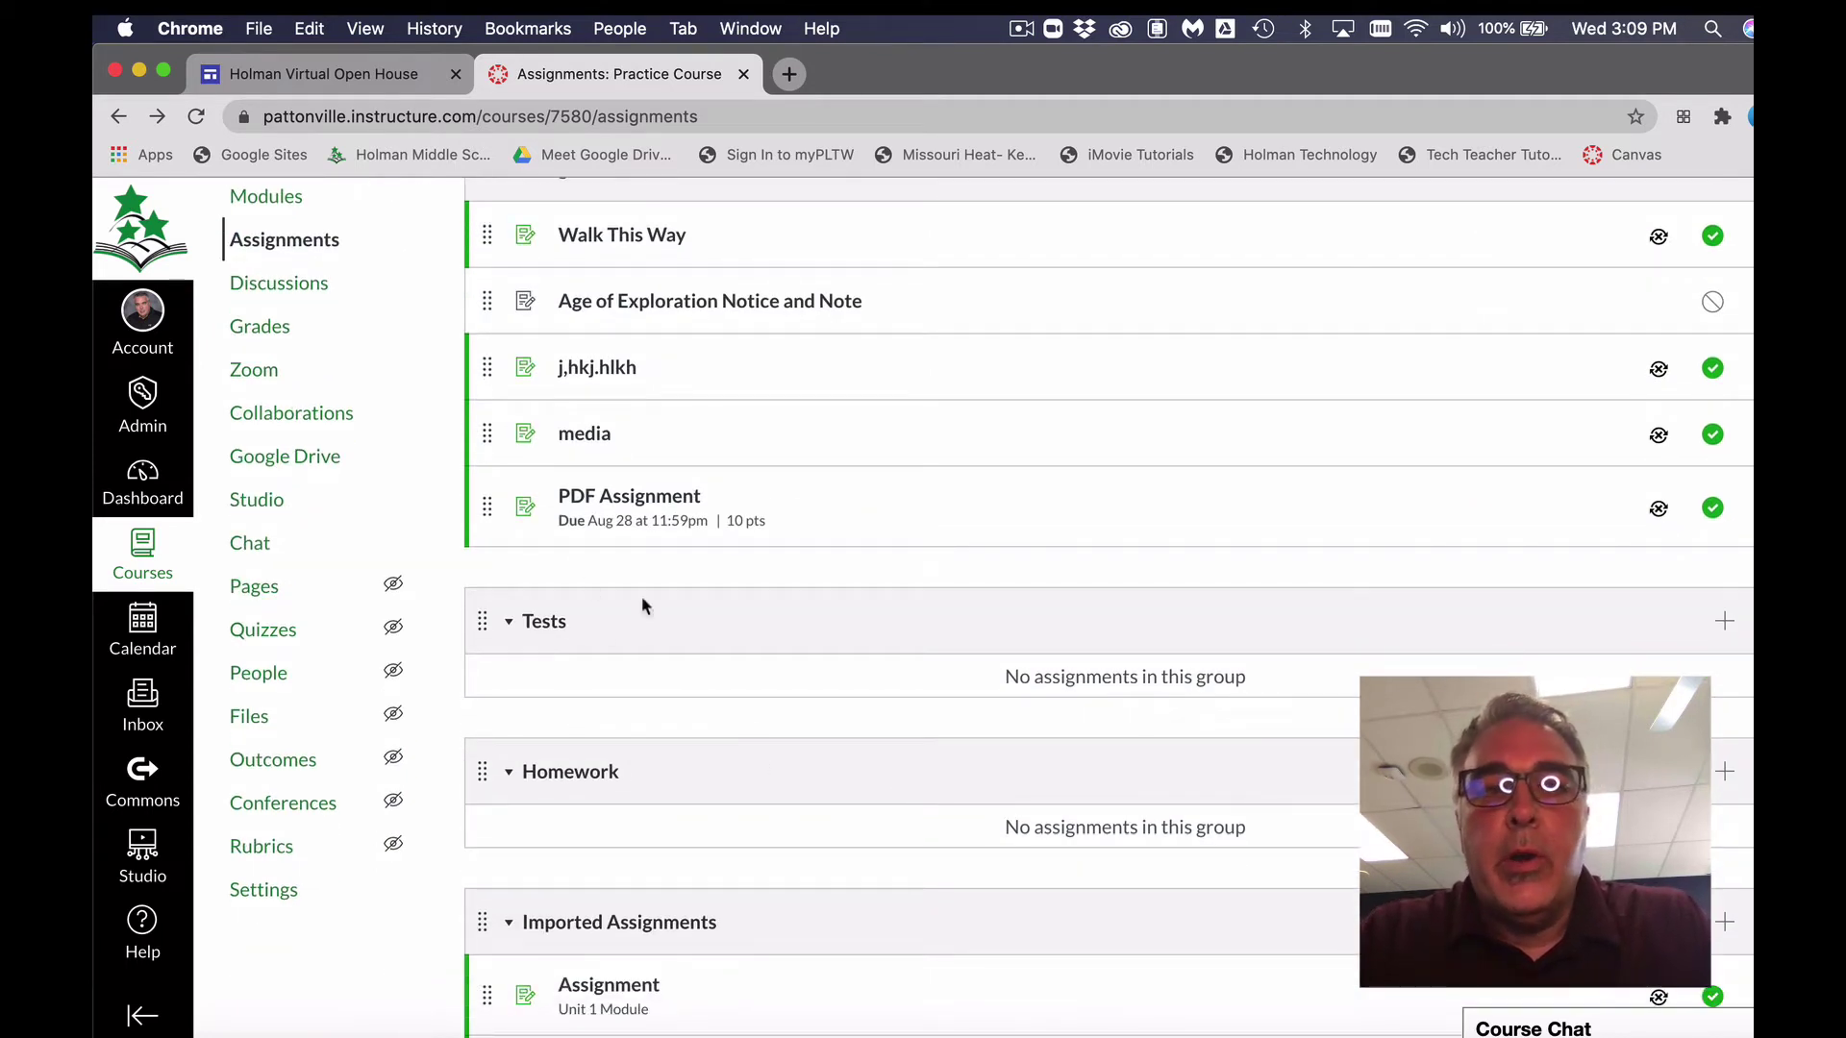
scroll(679, 626, up, 3)
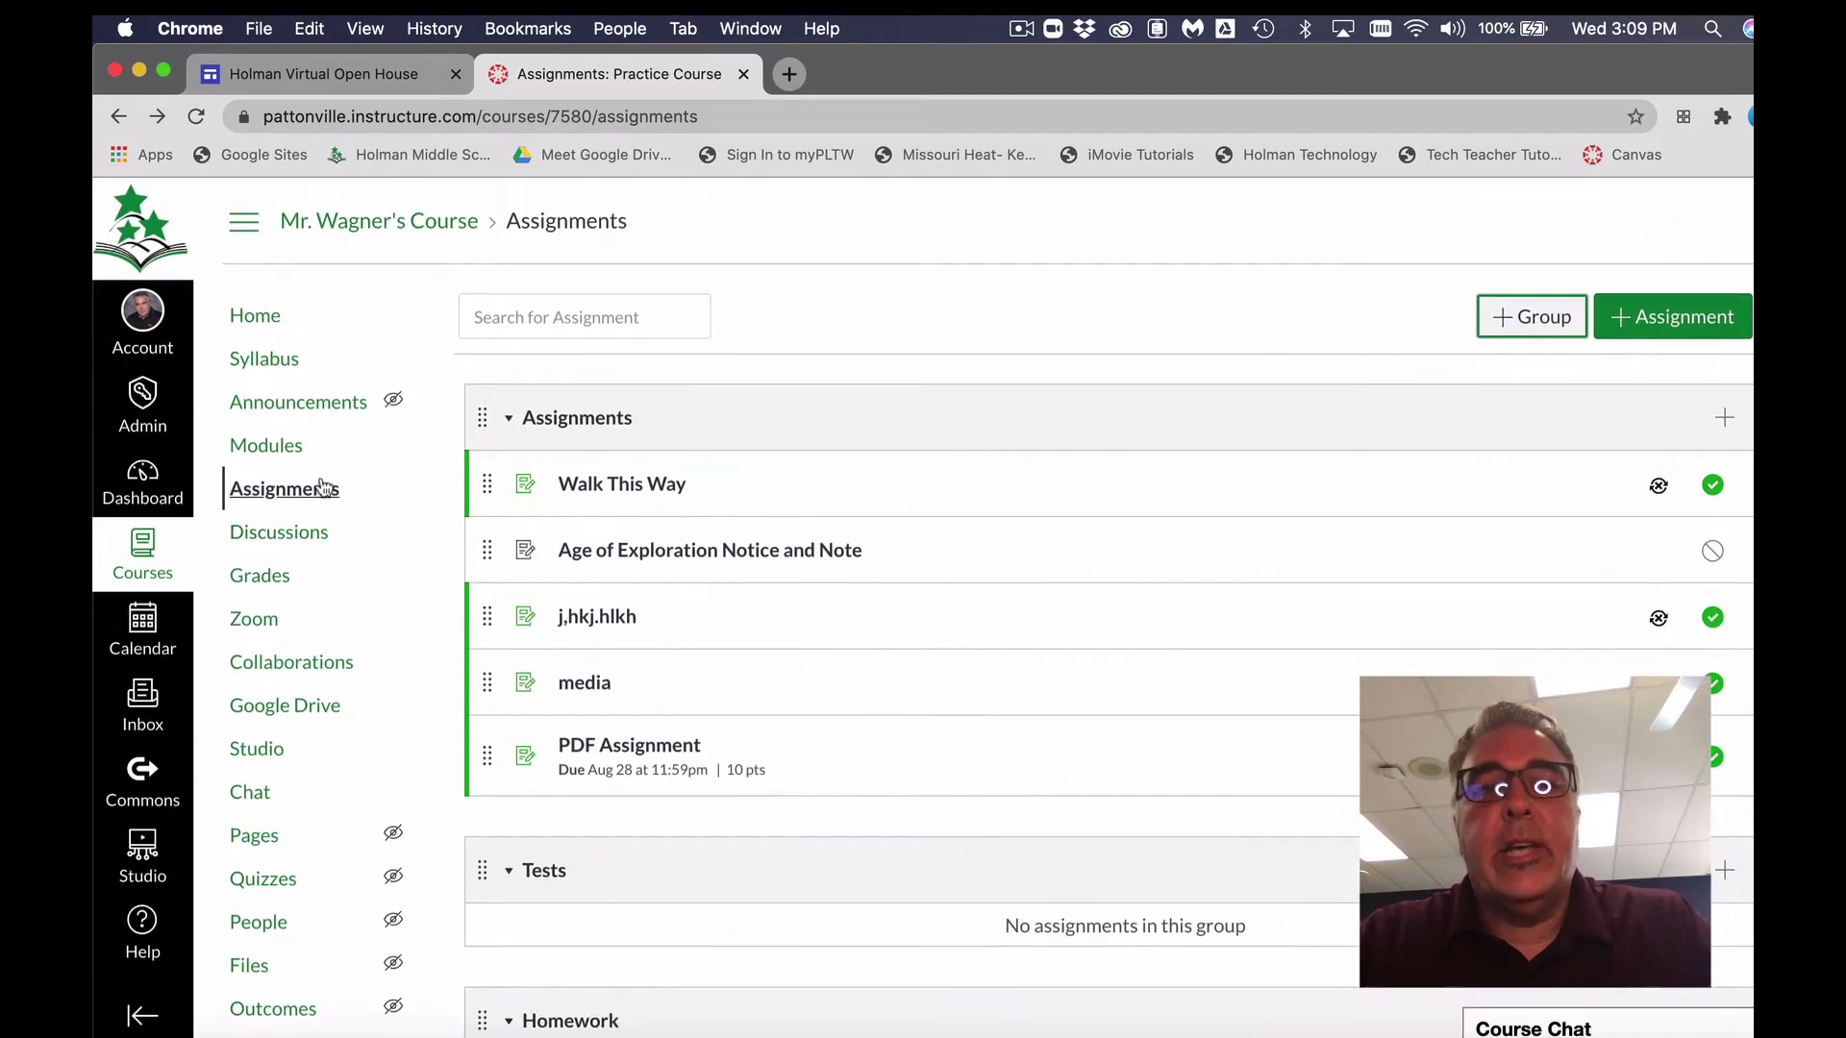
scroll(805, 509, down, 3)
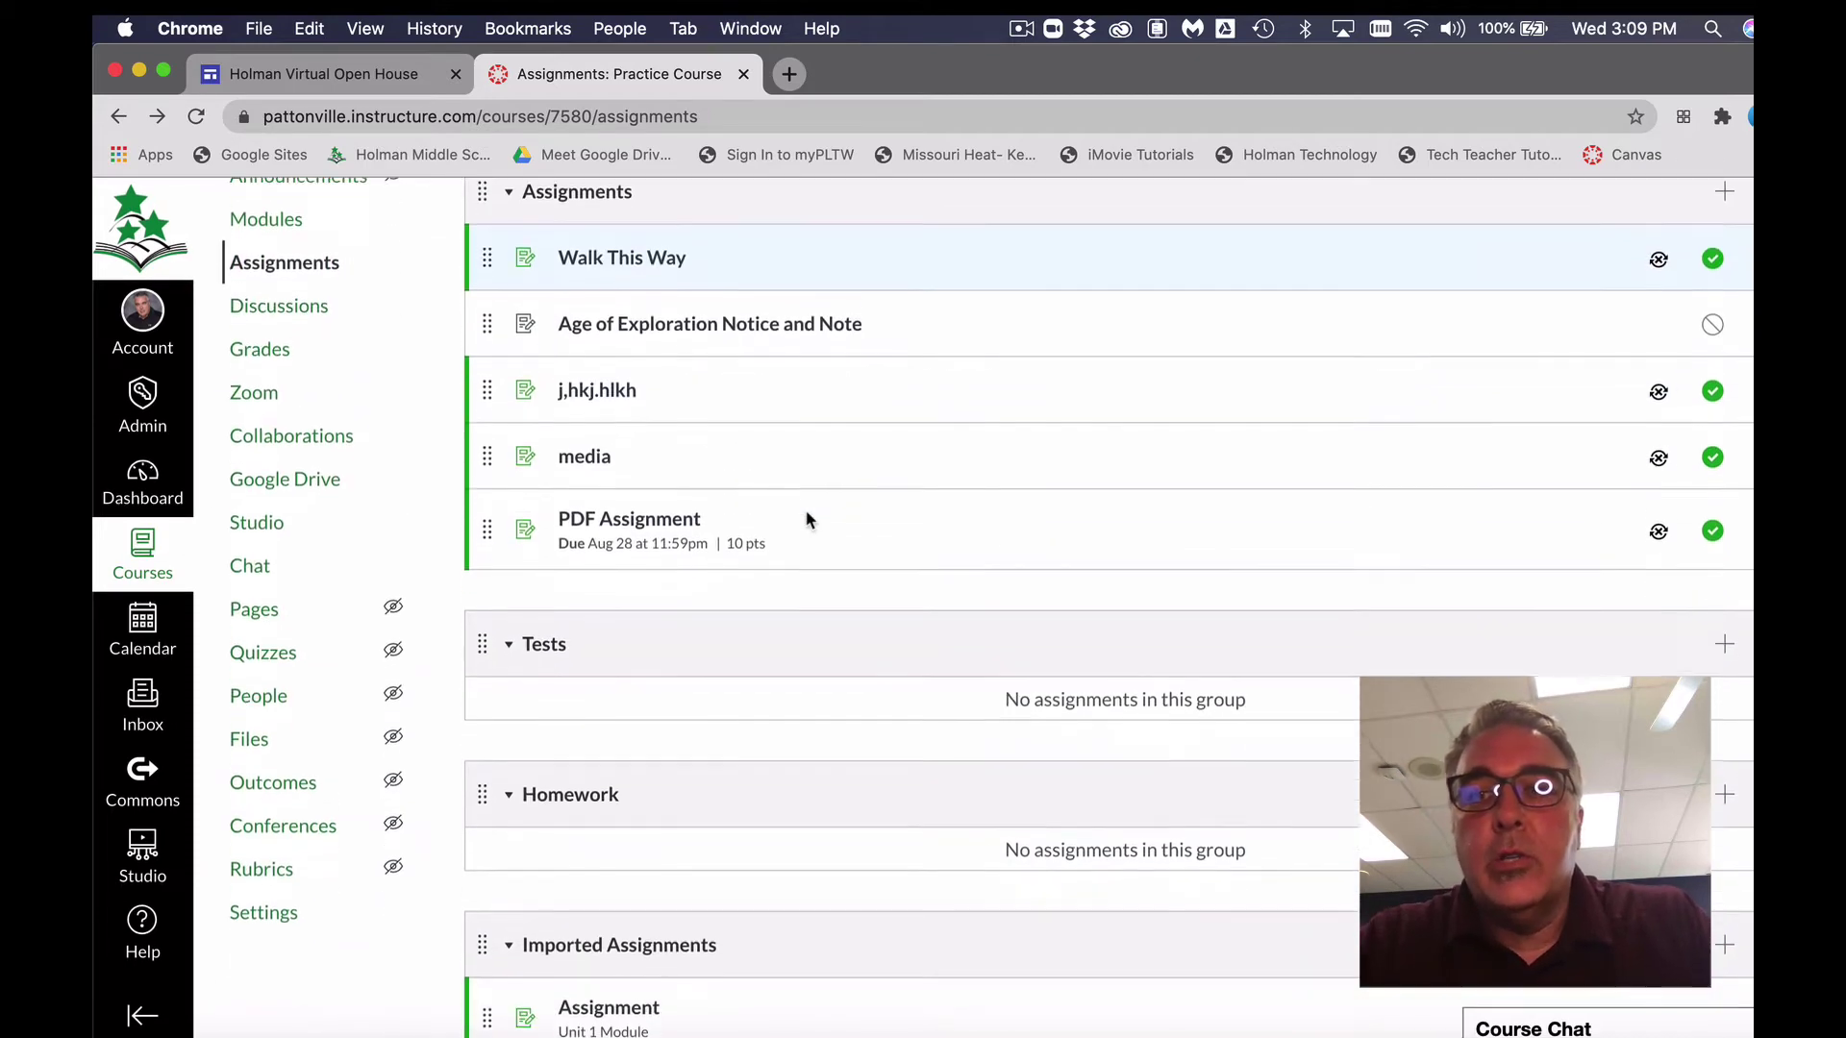
scroll(805, 512, down, 1)
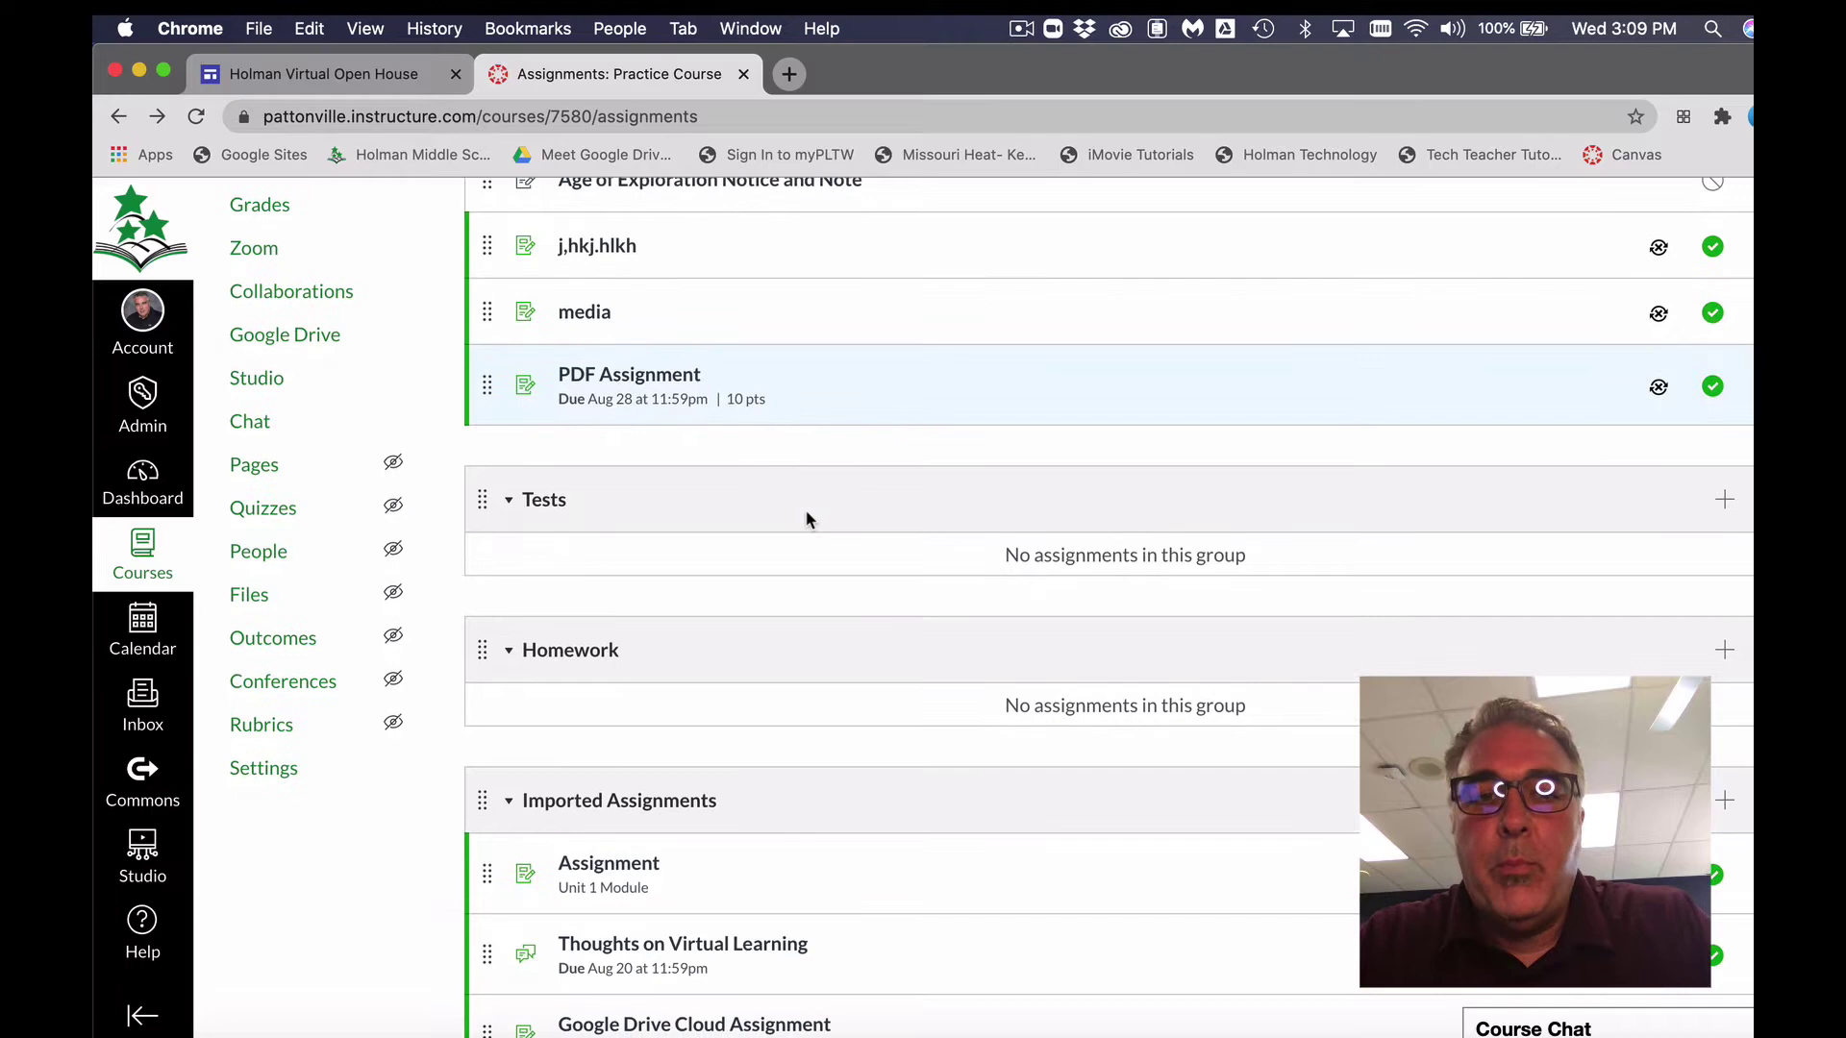
scroll(558, 378, up, 3)
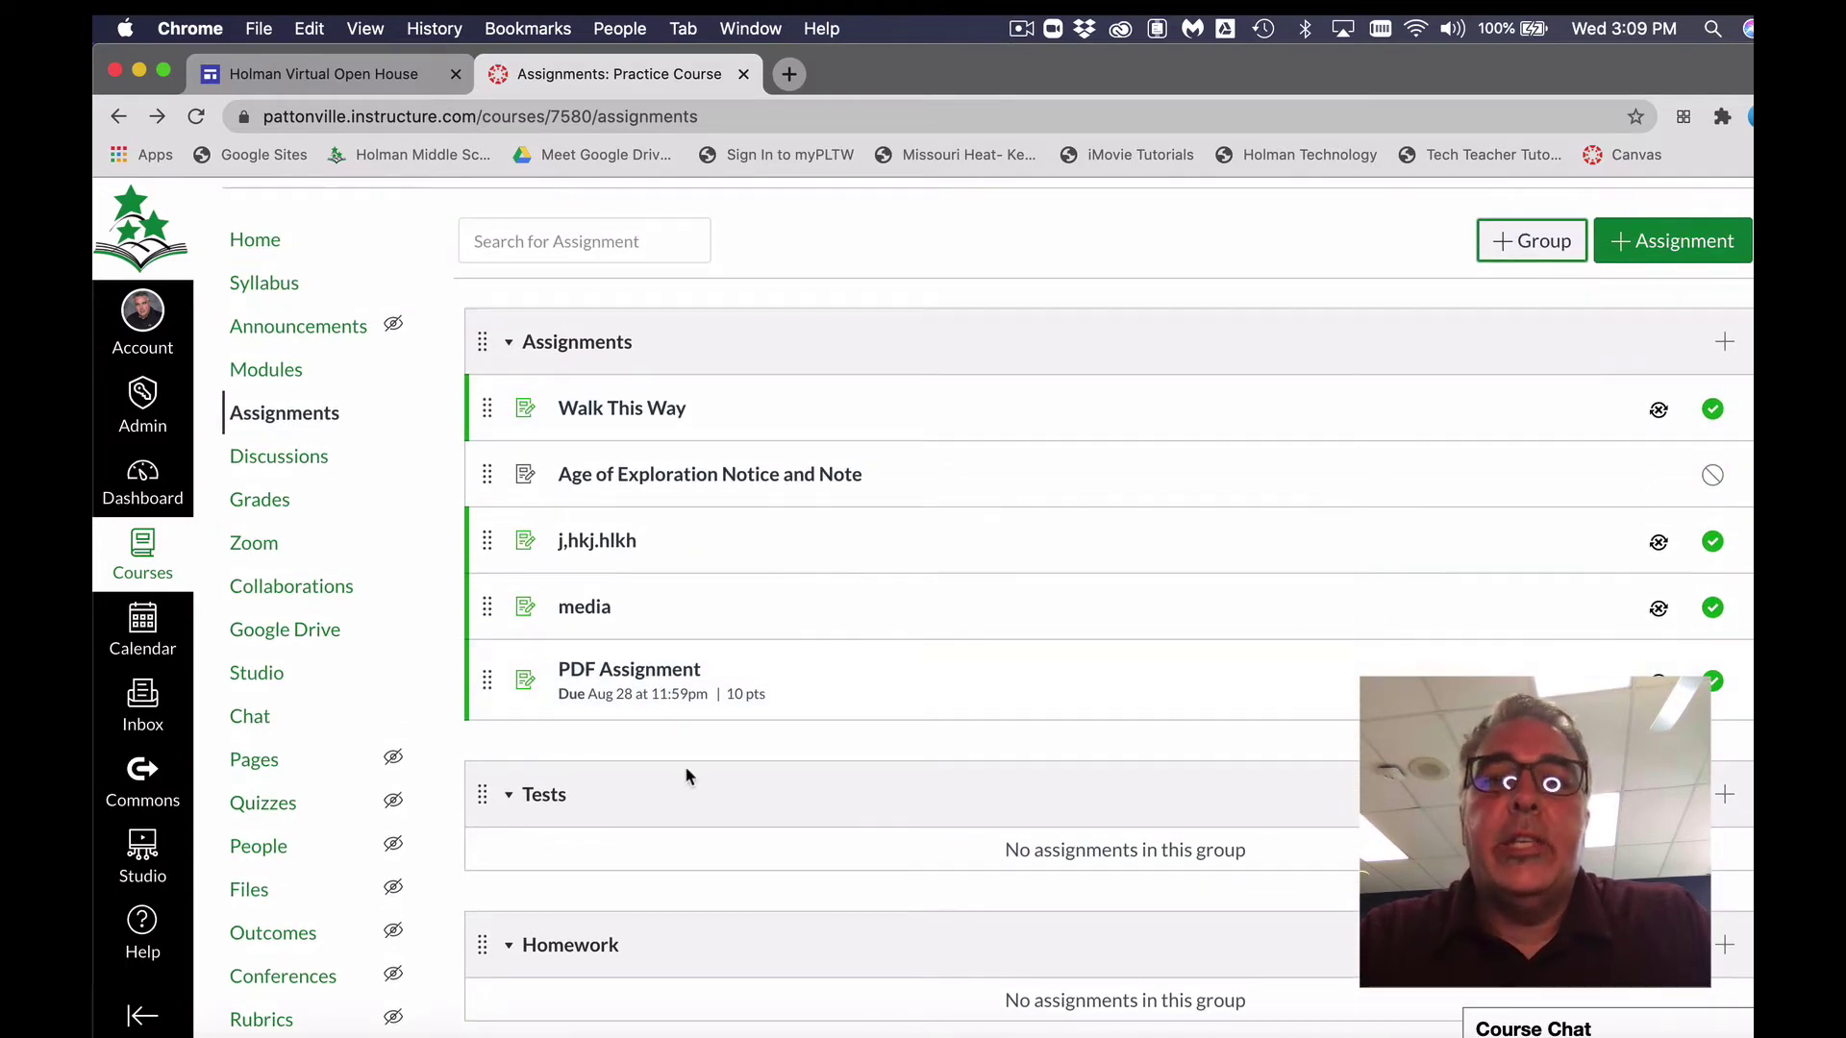
scroll(685, 776, down, 5)
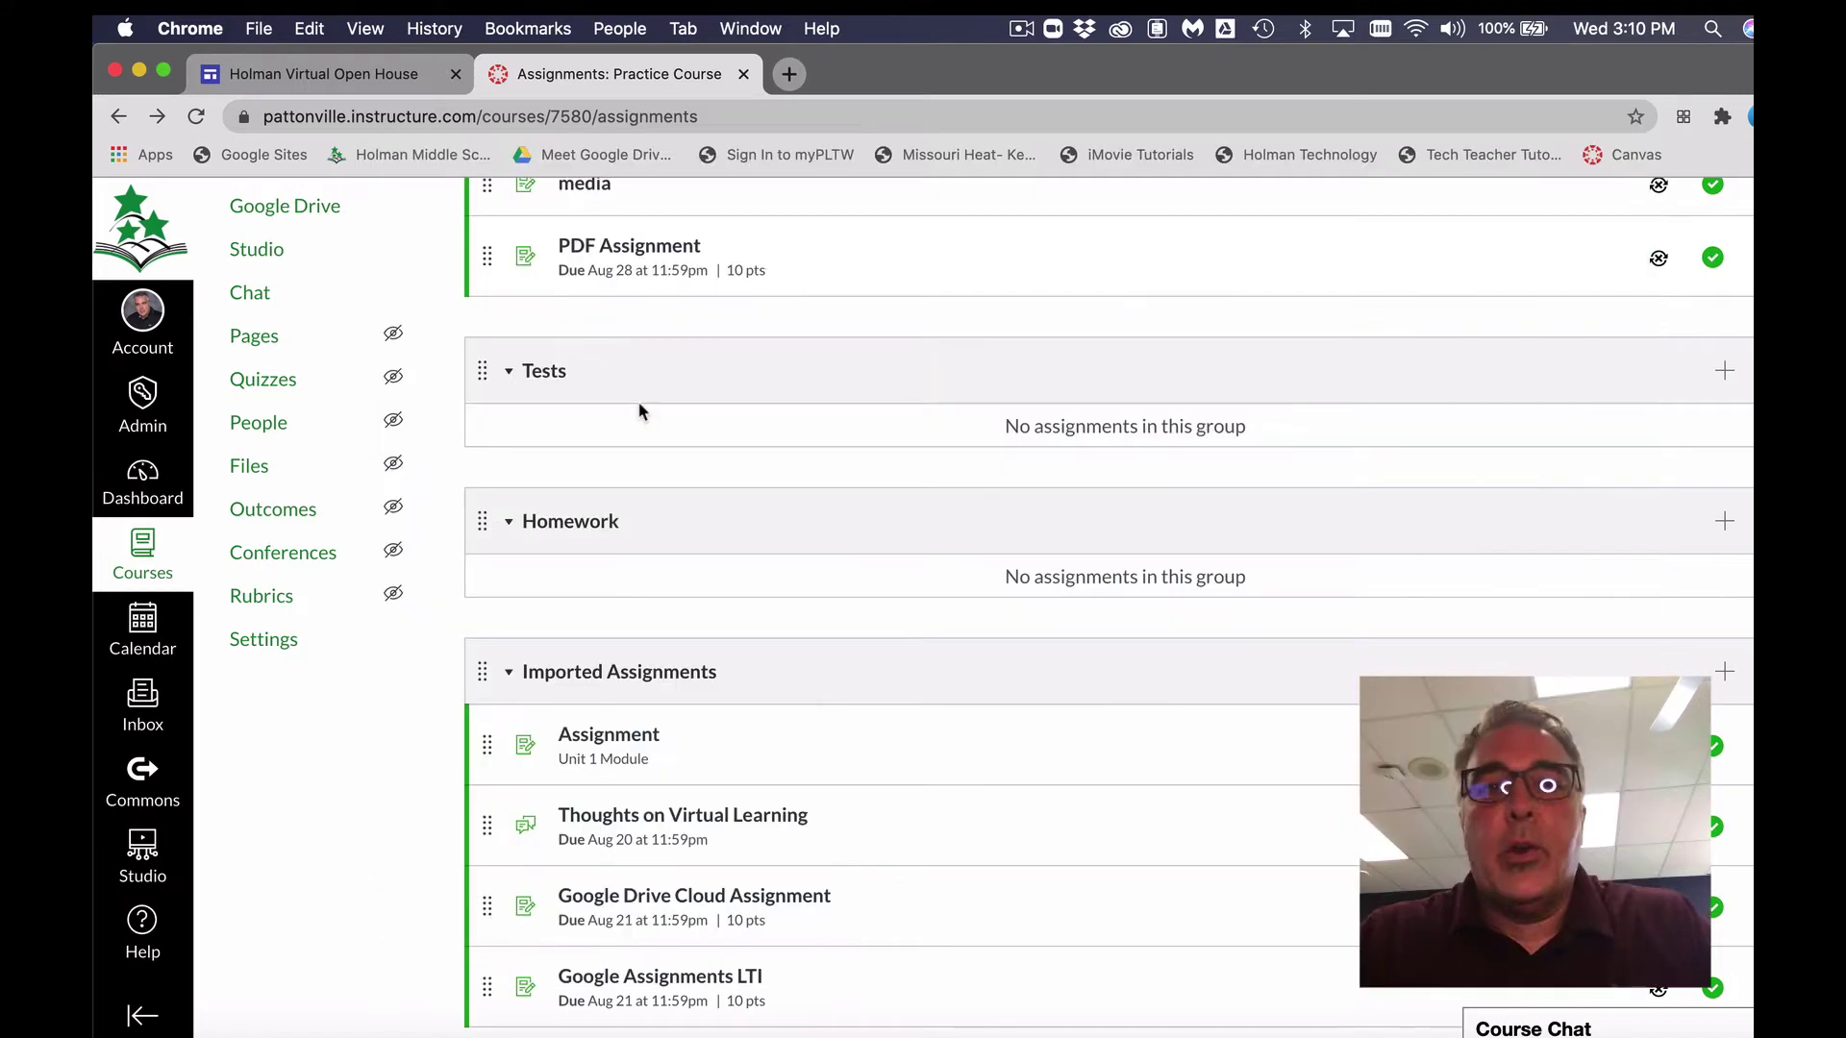
scroll(639, 412, up, 3)
scroll(639, 413, up, 3)
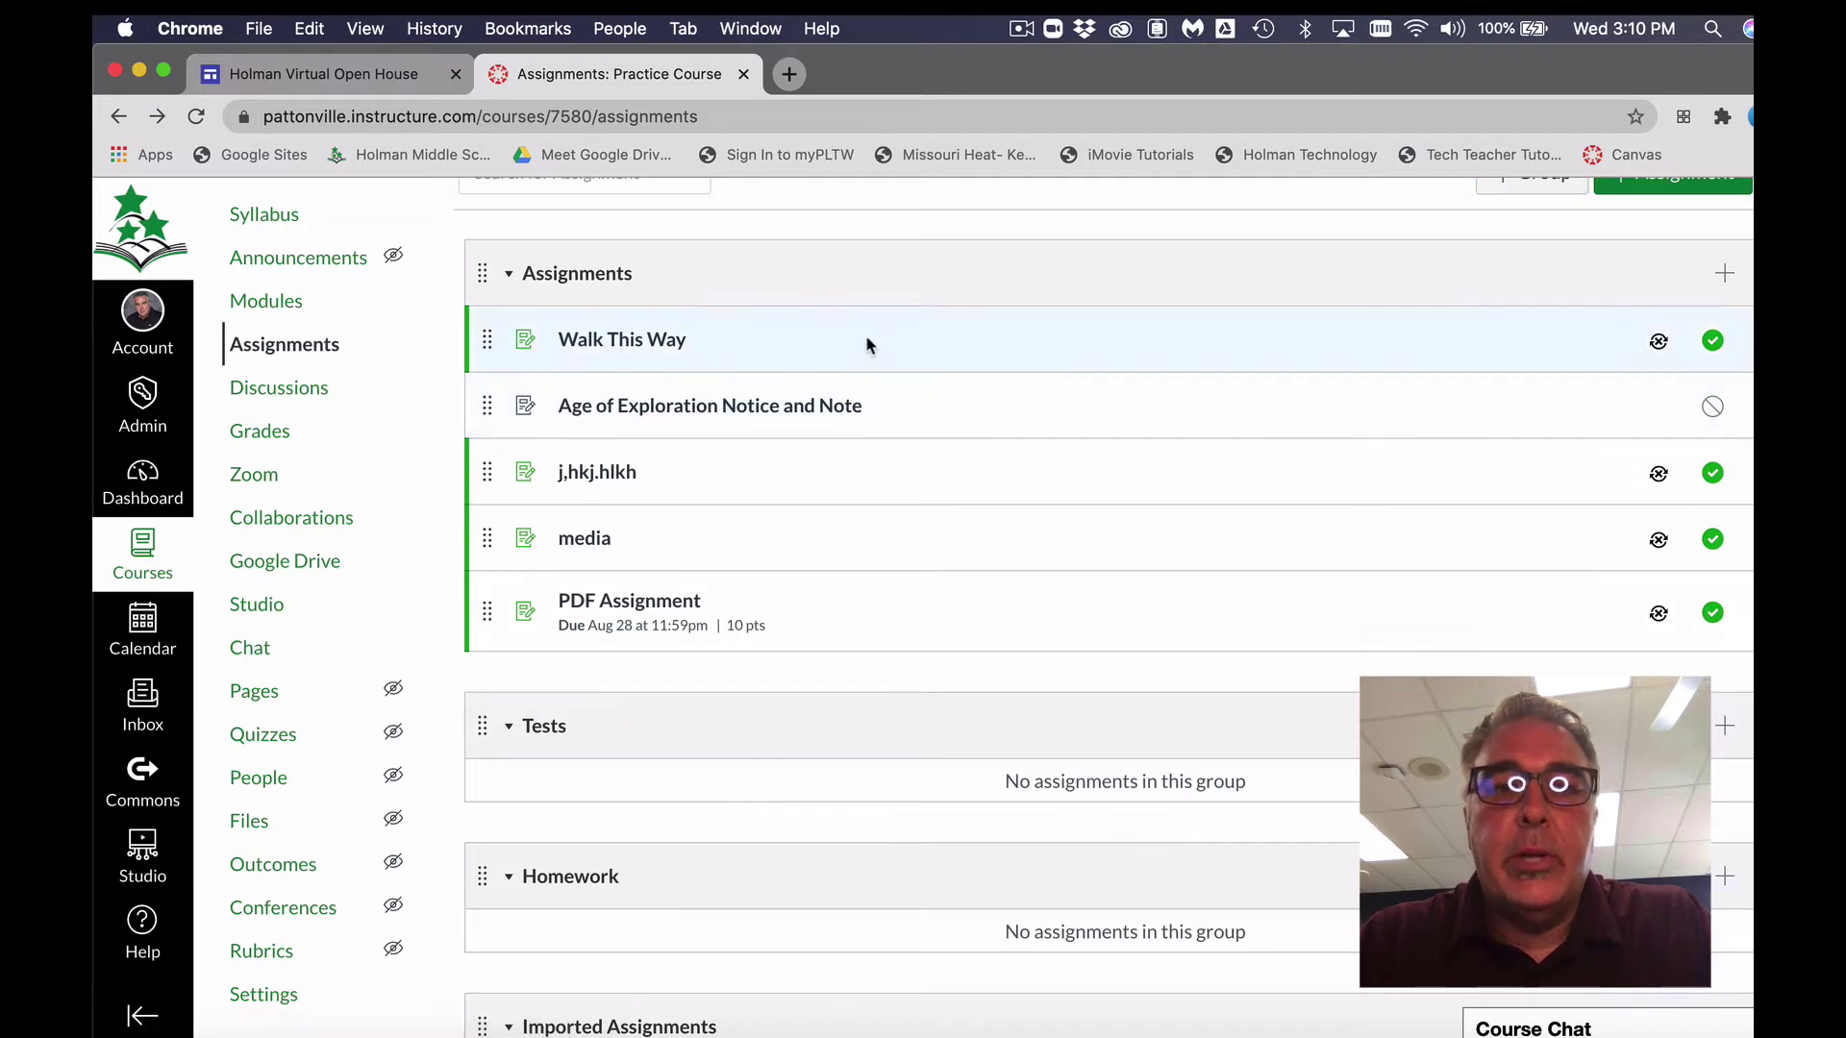
Move Walk This Way into the Tests group and go into the j,hkj.hlkh assignment
drag(487, 342, 505, 730)
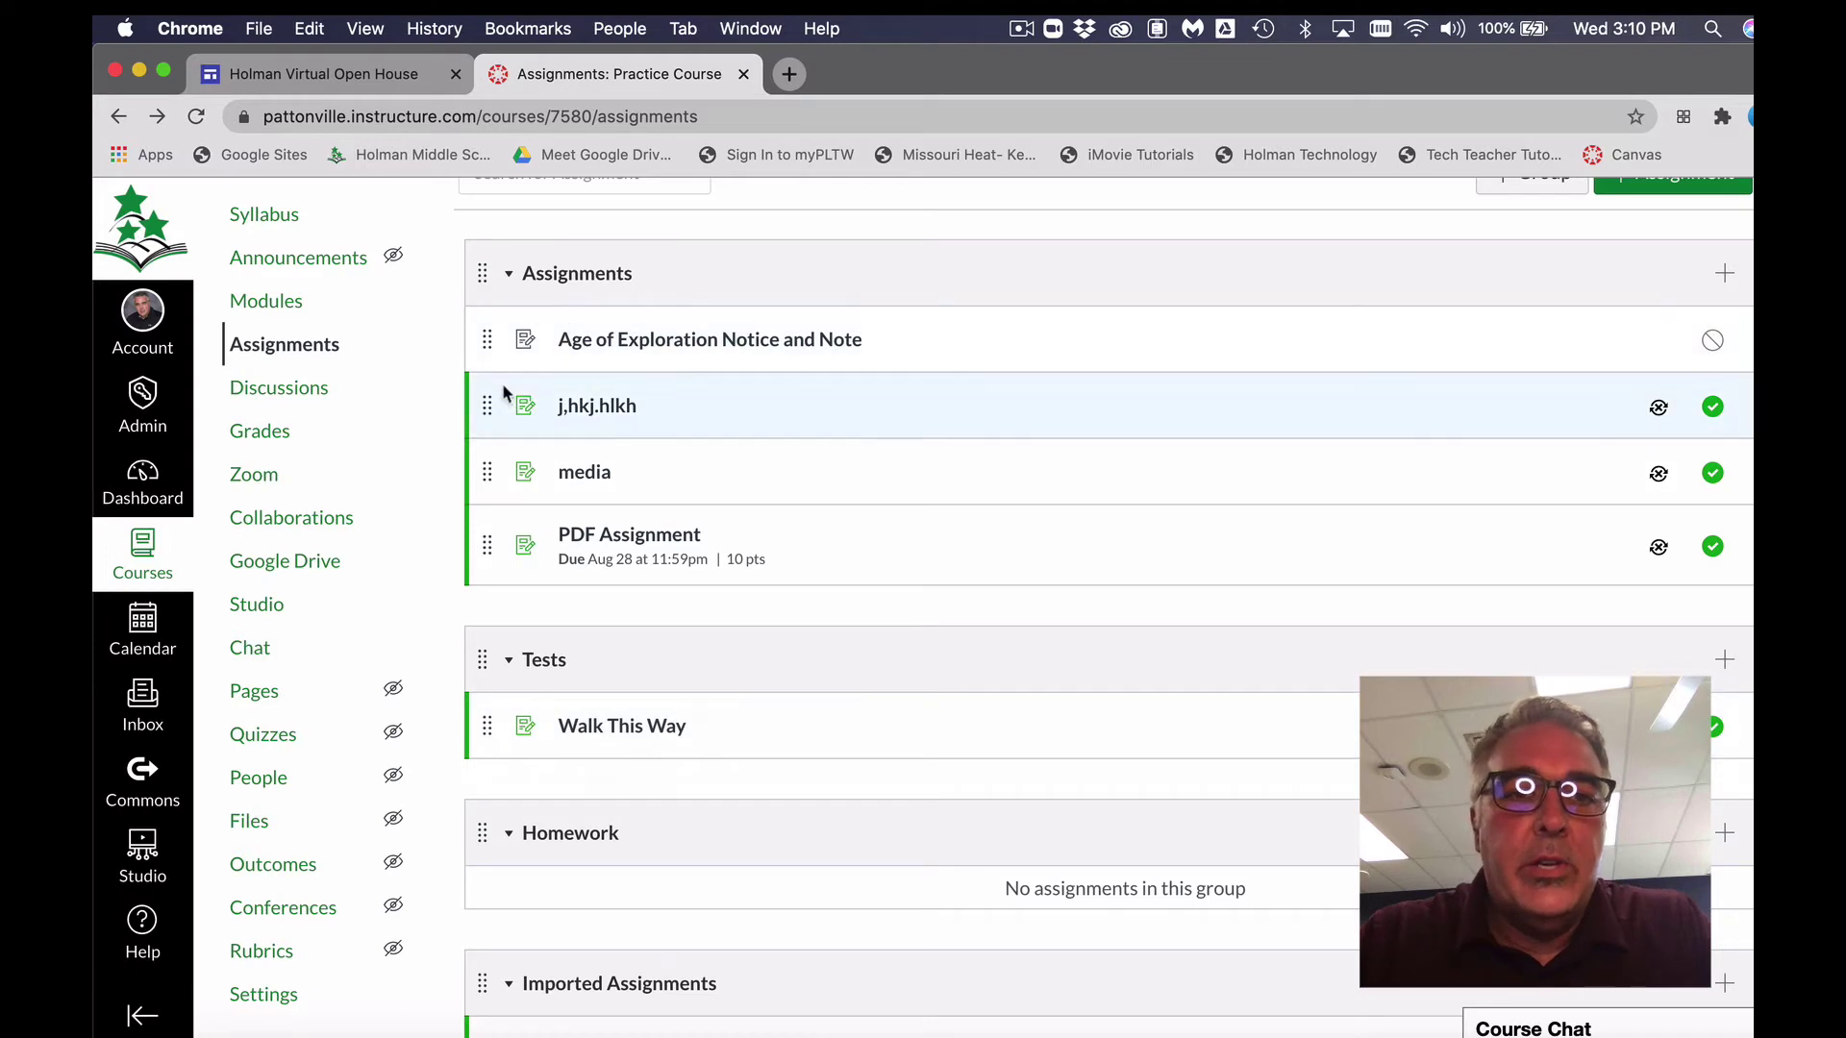
click(590, 409)
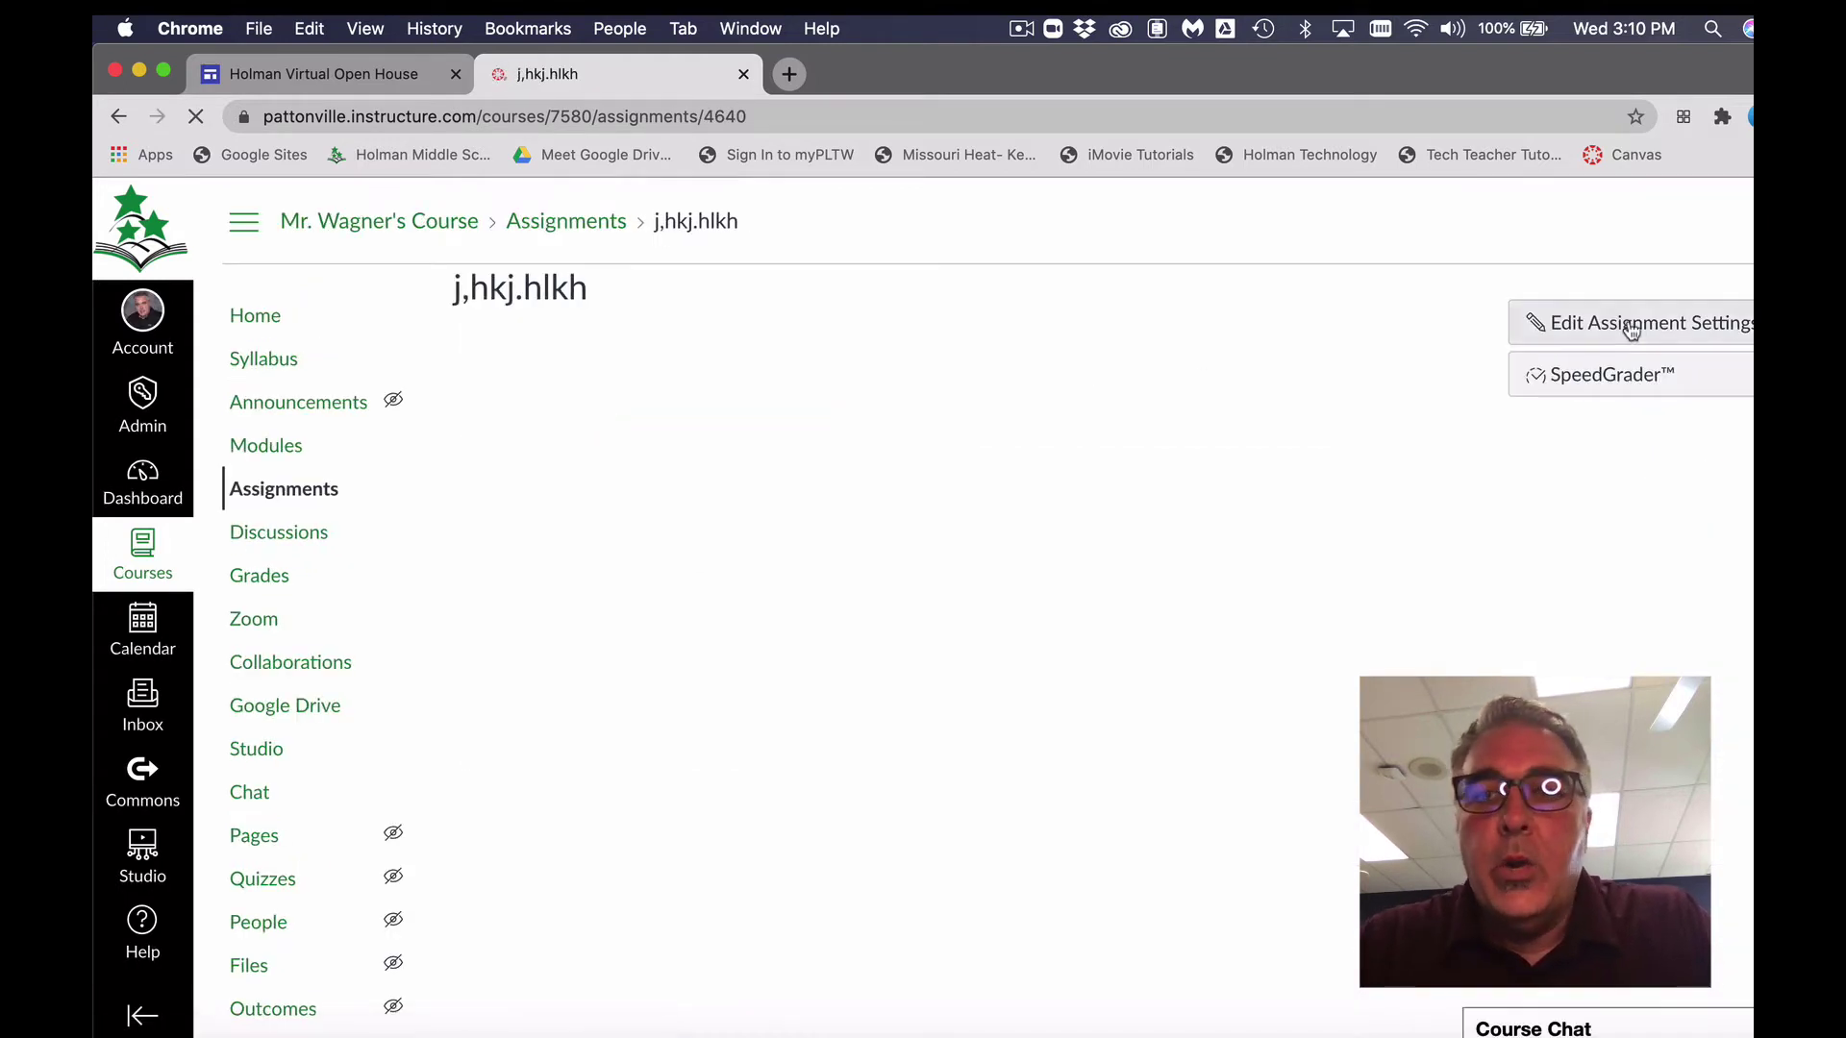
Put j,hkj.hlkh in the Homework group with PowerSchool grade syncing enabled, and save
click(1631, 329)
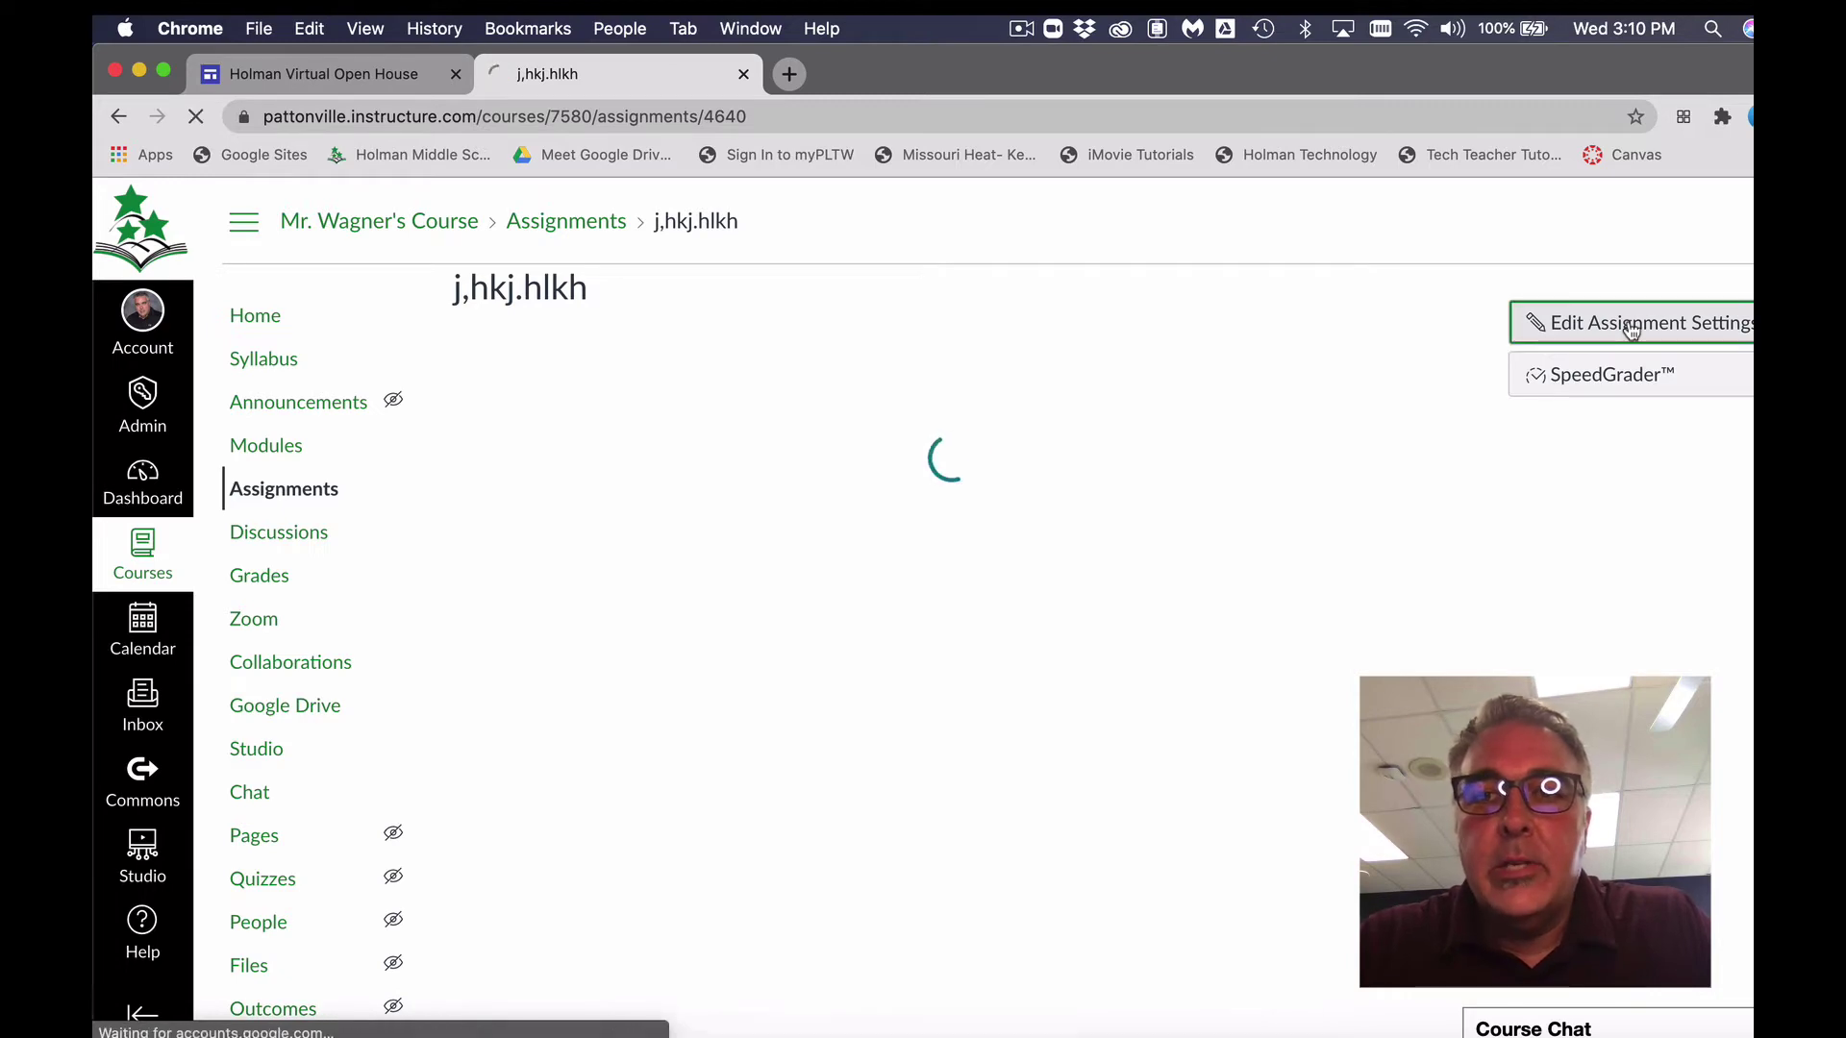
scroll(1354, 533, down, 3)
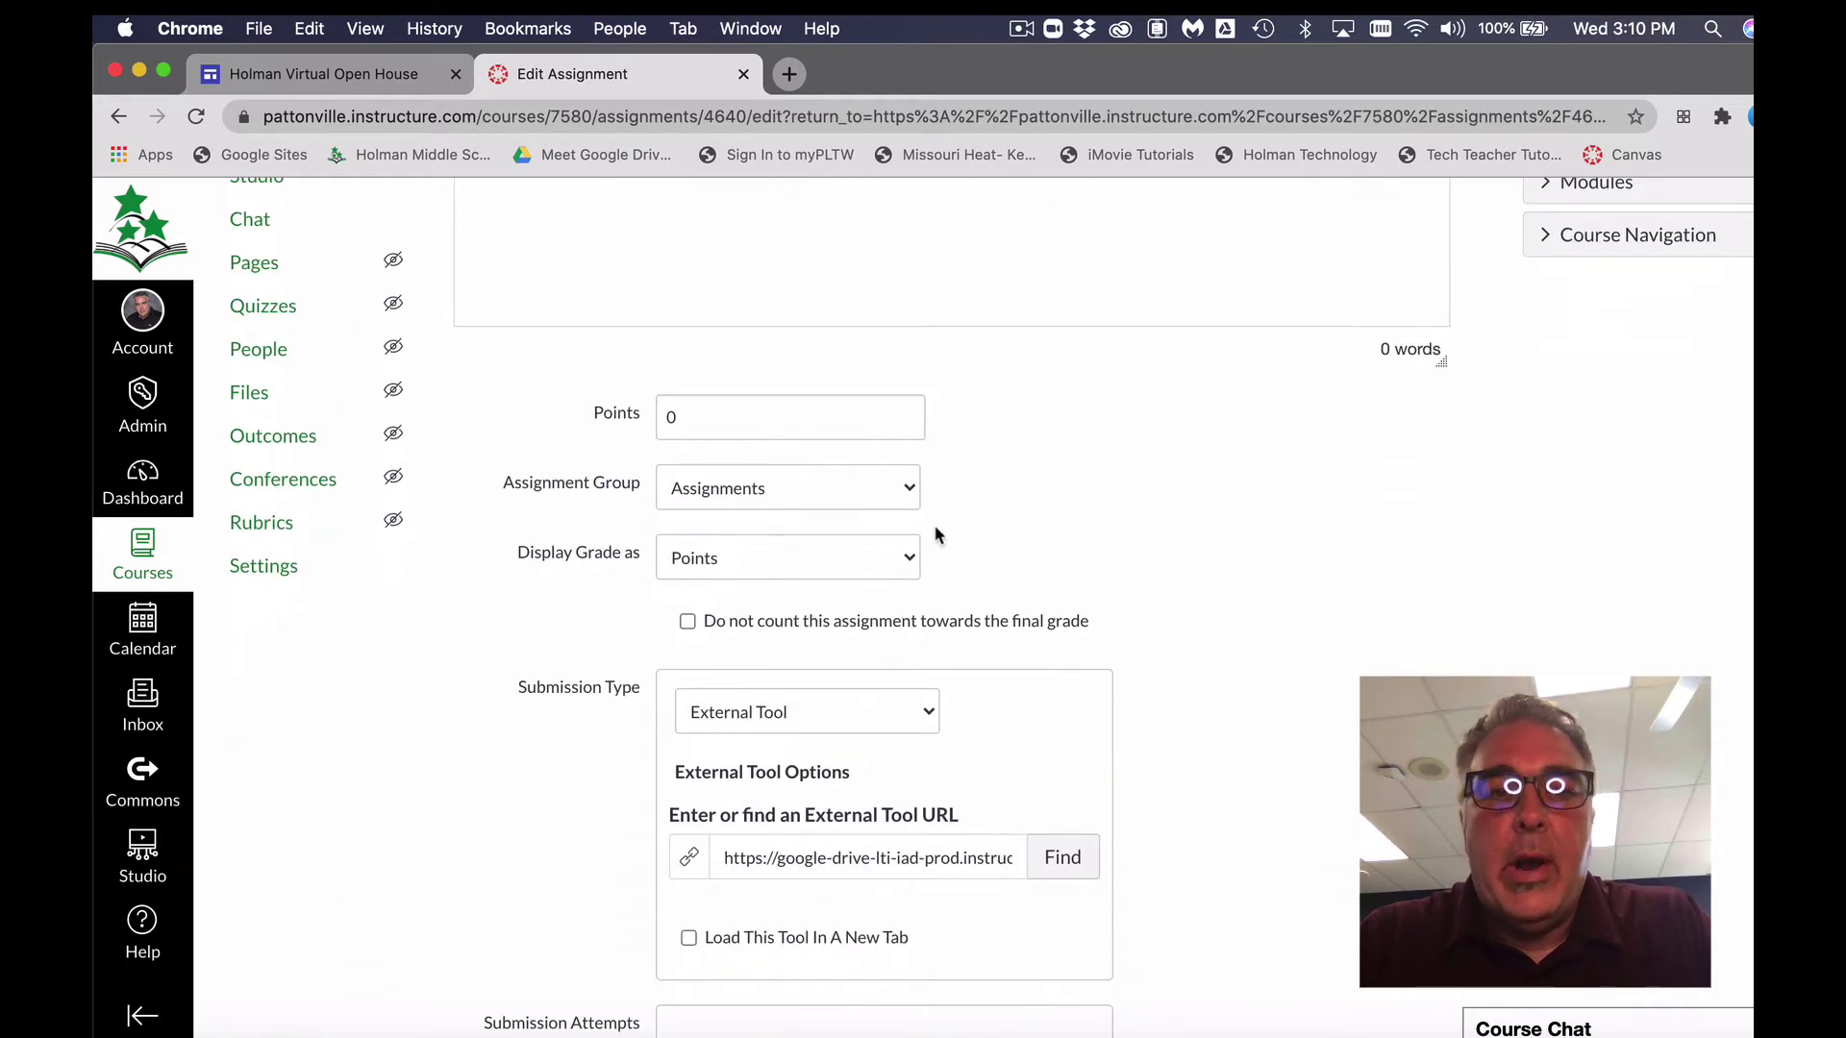
click(805, 490)
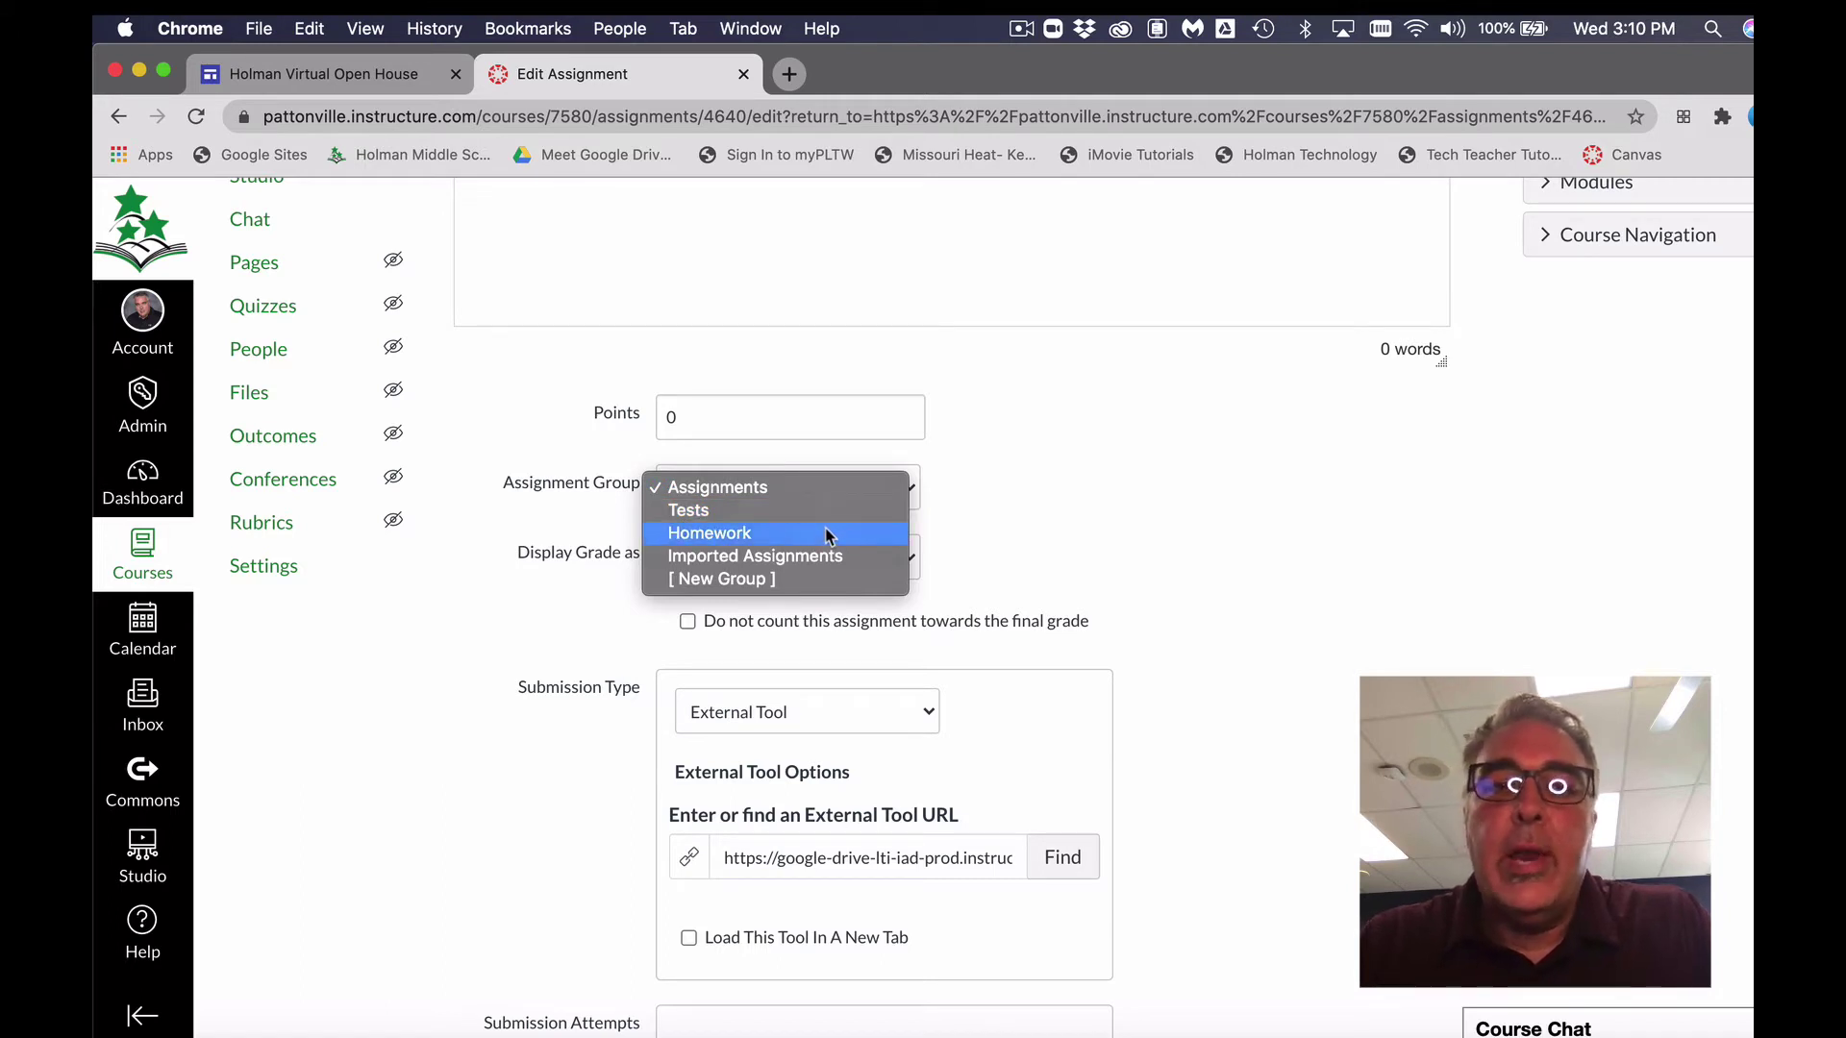
click(772, 533)
scroll(772, 539, down, 3)
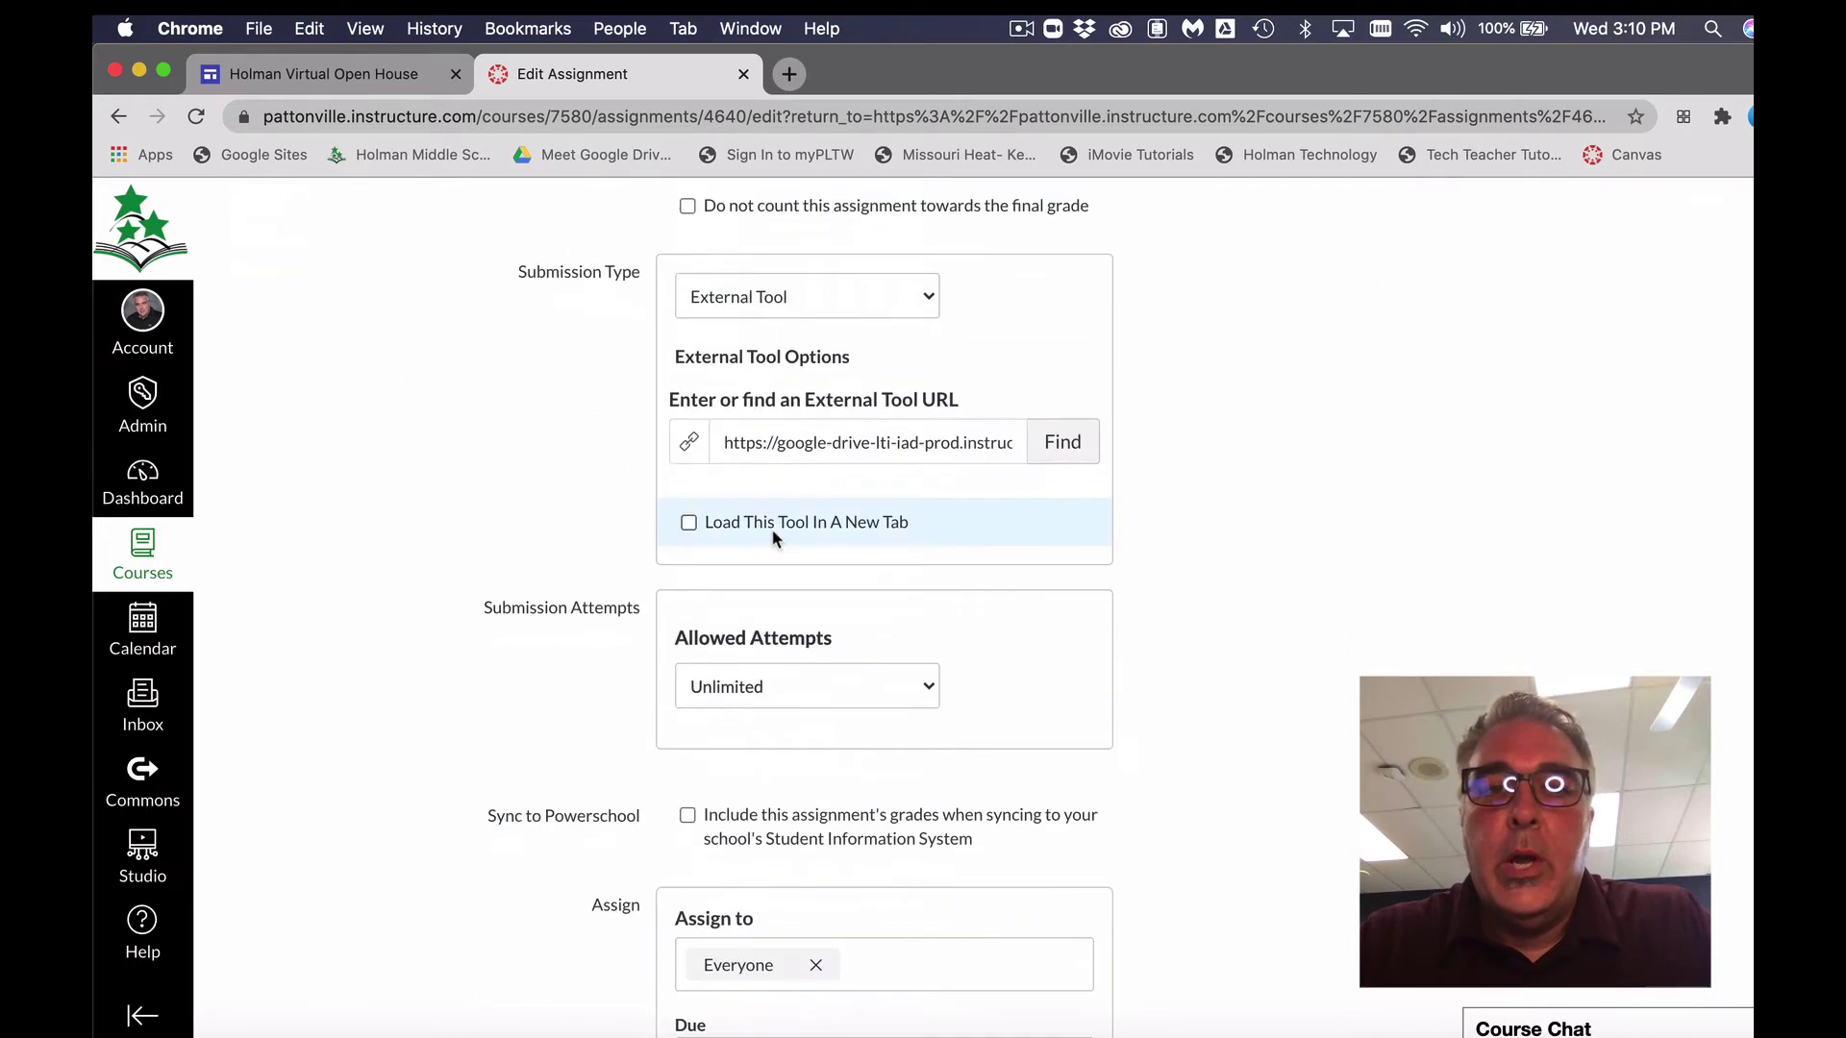
scroll(772, 539, down, 3)
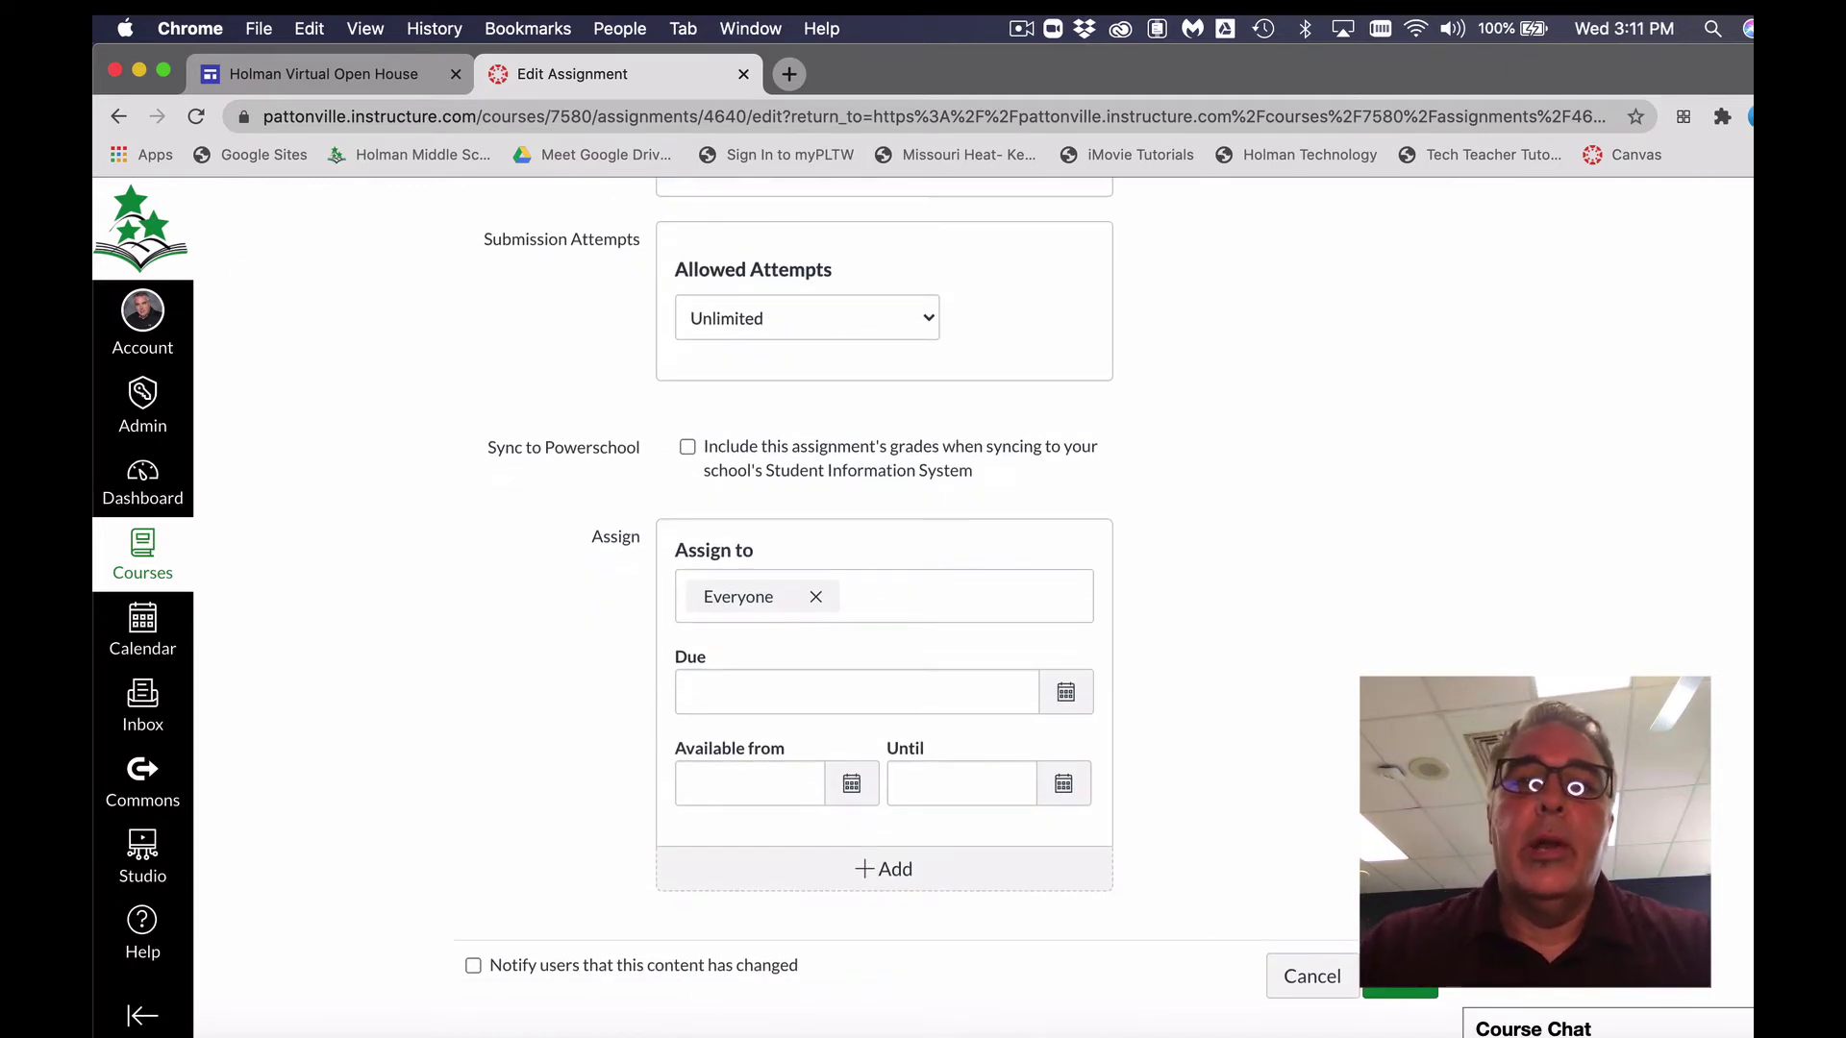
scroll(1276, 482, up, 2)
scroll(1277, 481, up, 10)
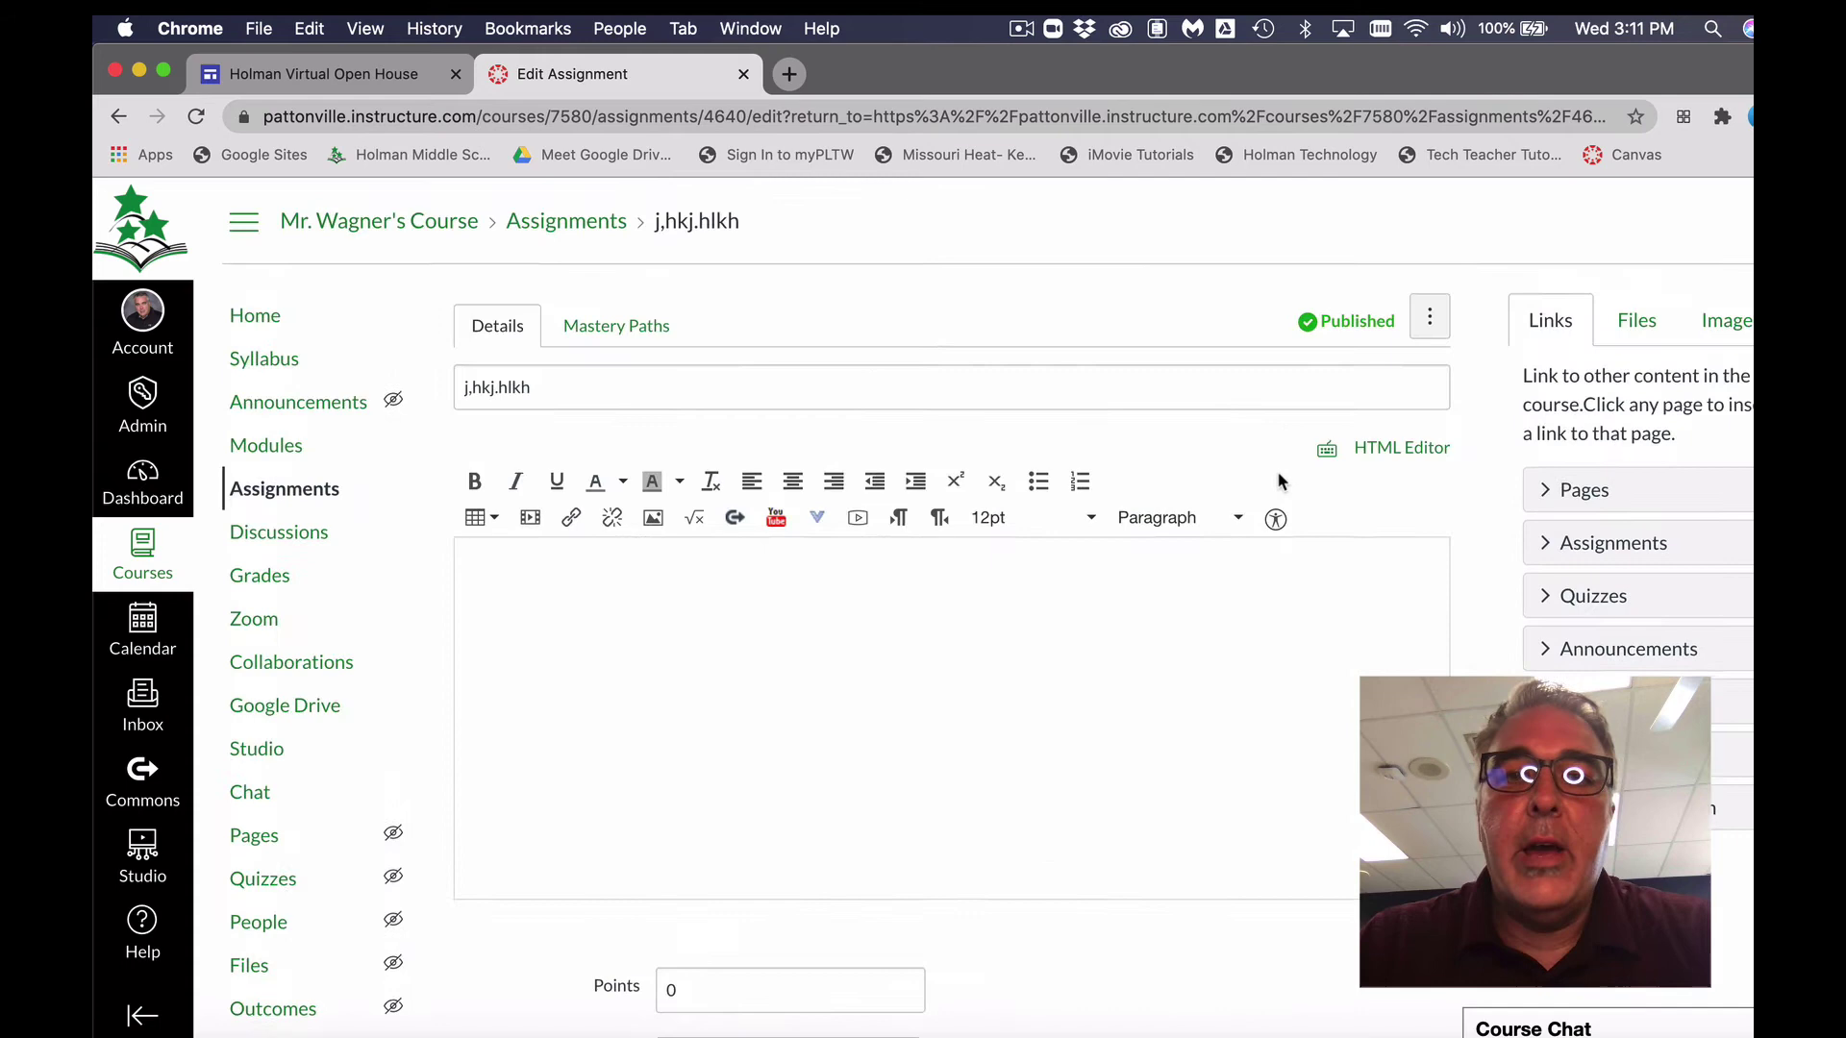
scroll(1277, 482, down, 2)
scroll(1276, 483, down, 5)
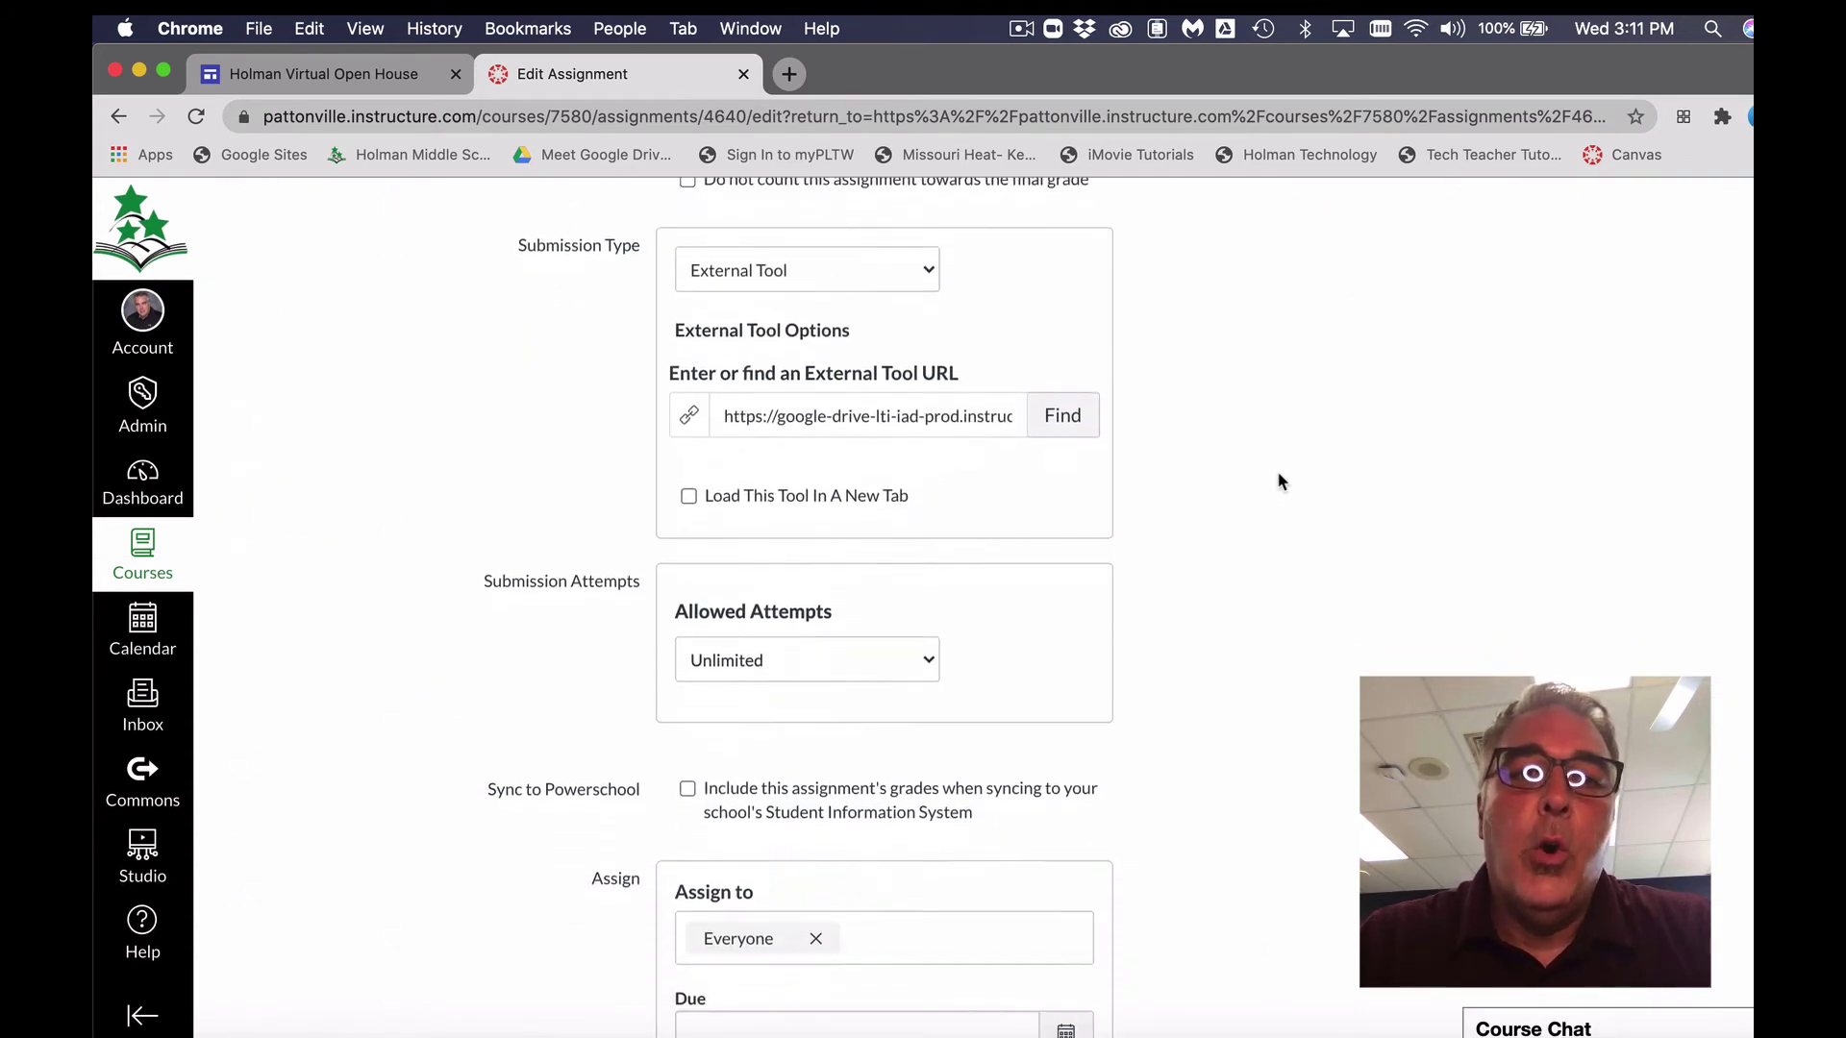
scroll(1276, 482, up, 1)
scroll(1276, 482, down, 1)
scroll(1277, 483, down, 1)
scroll(1277, 482, down, 1)
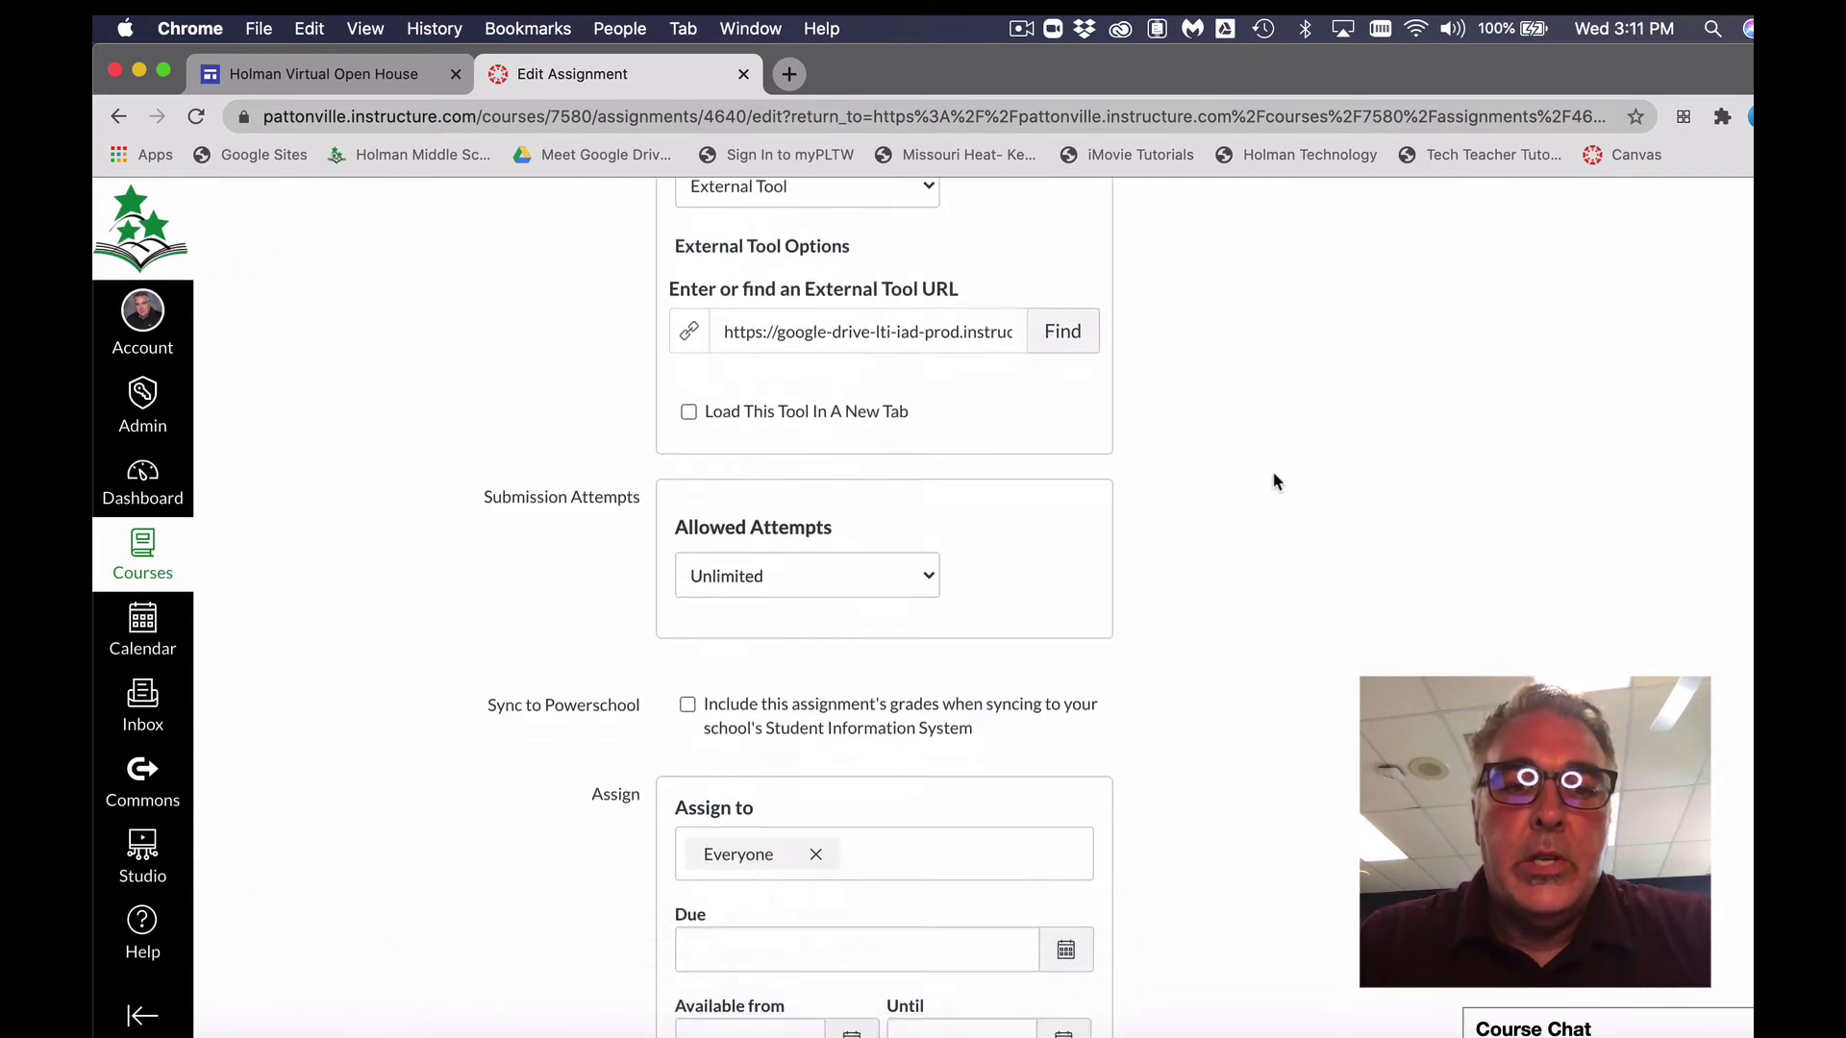
scroll(1272, 482, down, 3)
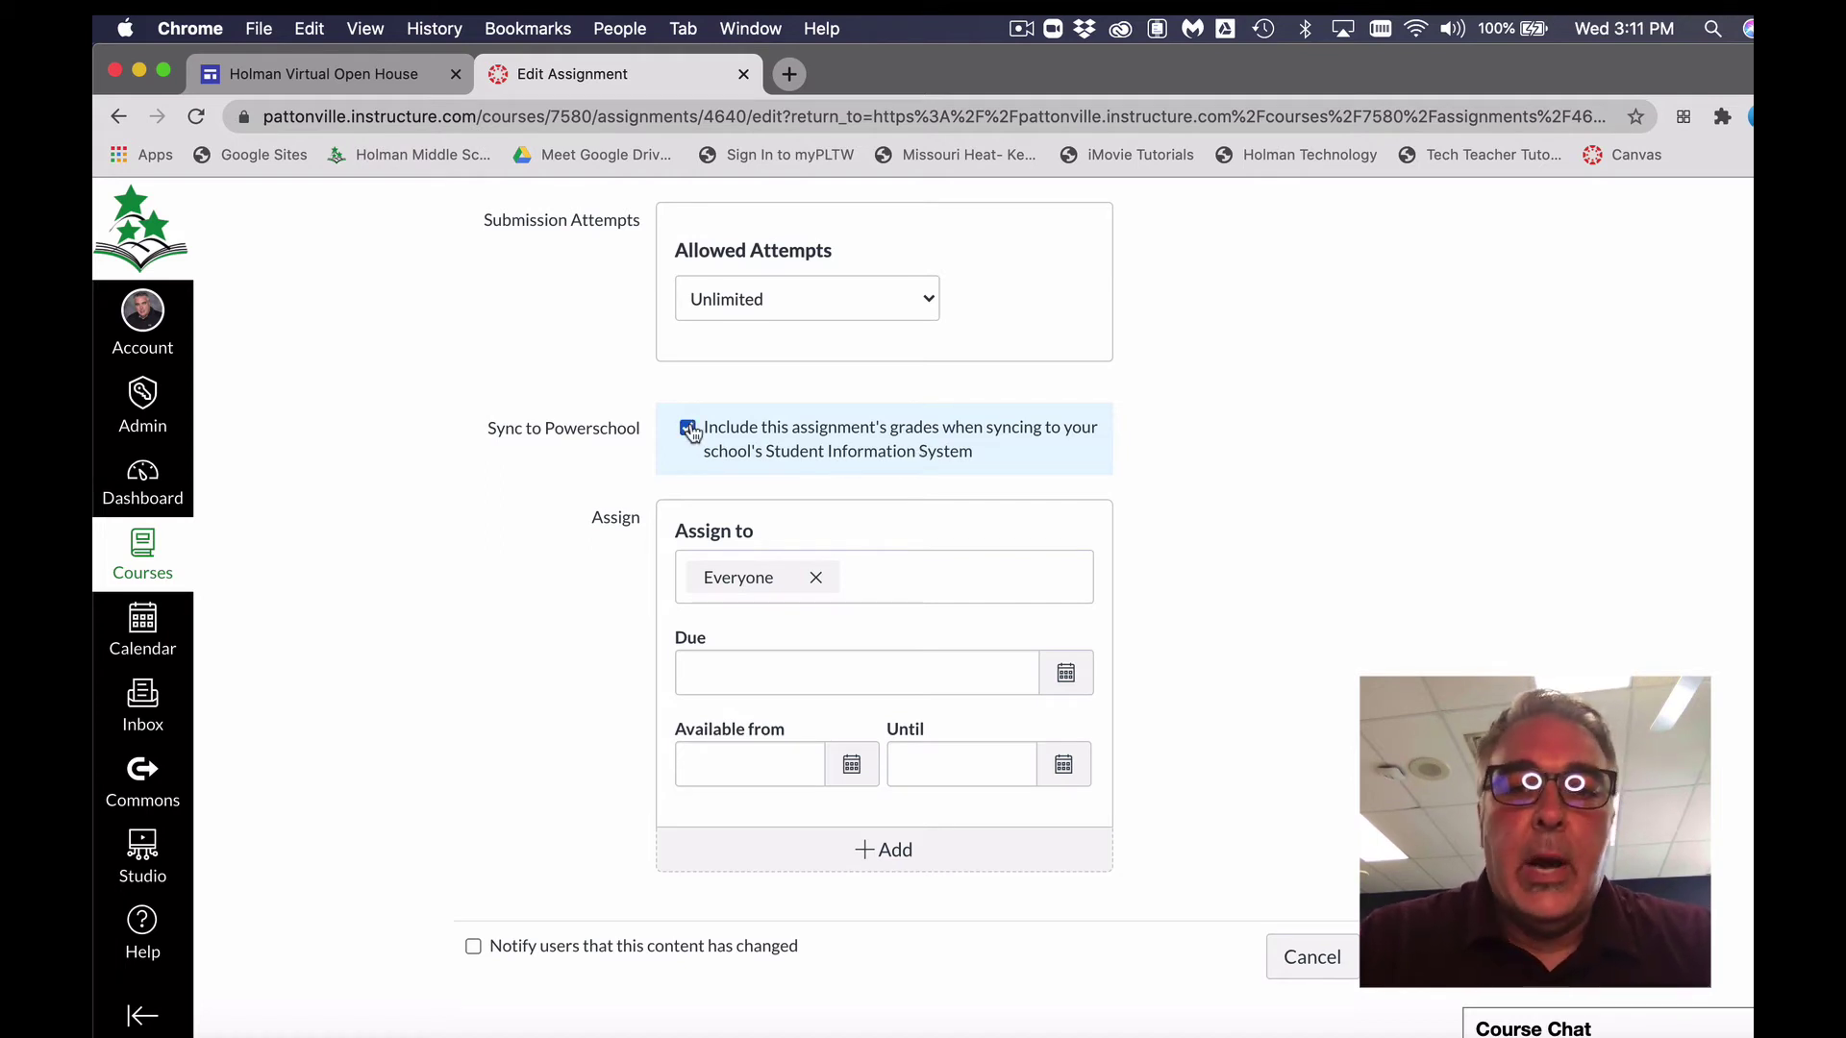
click(1407, 957)
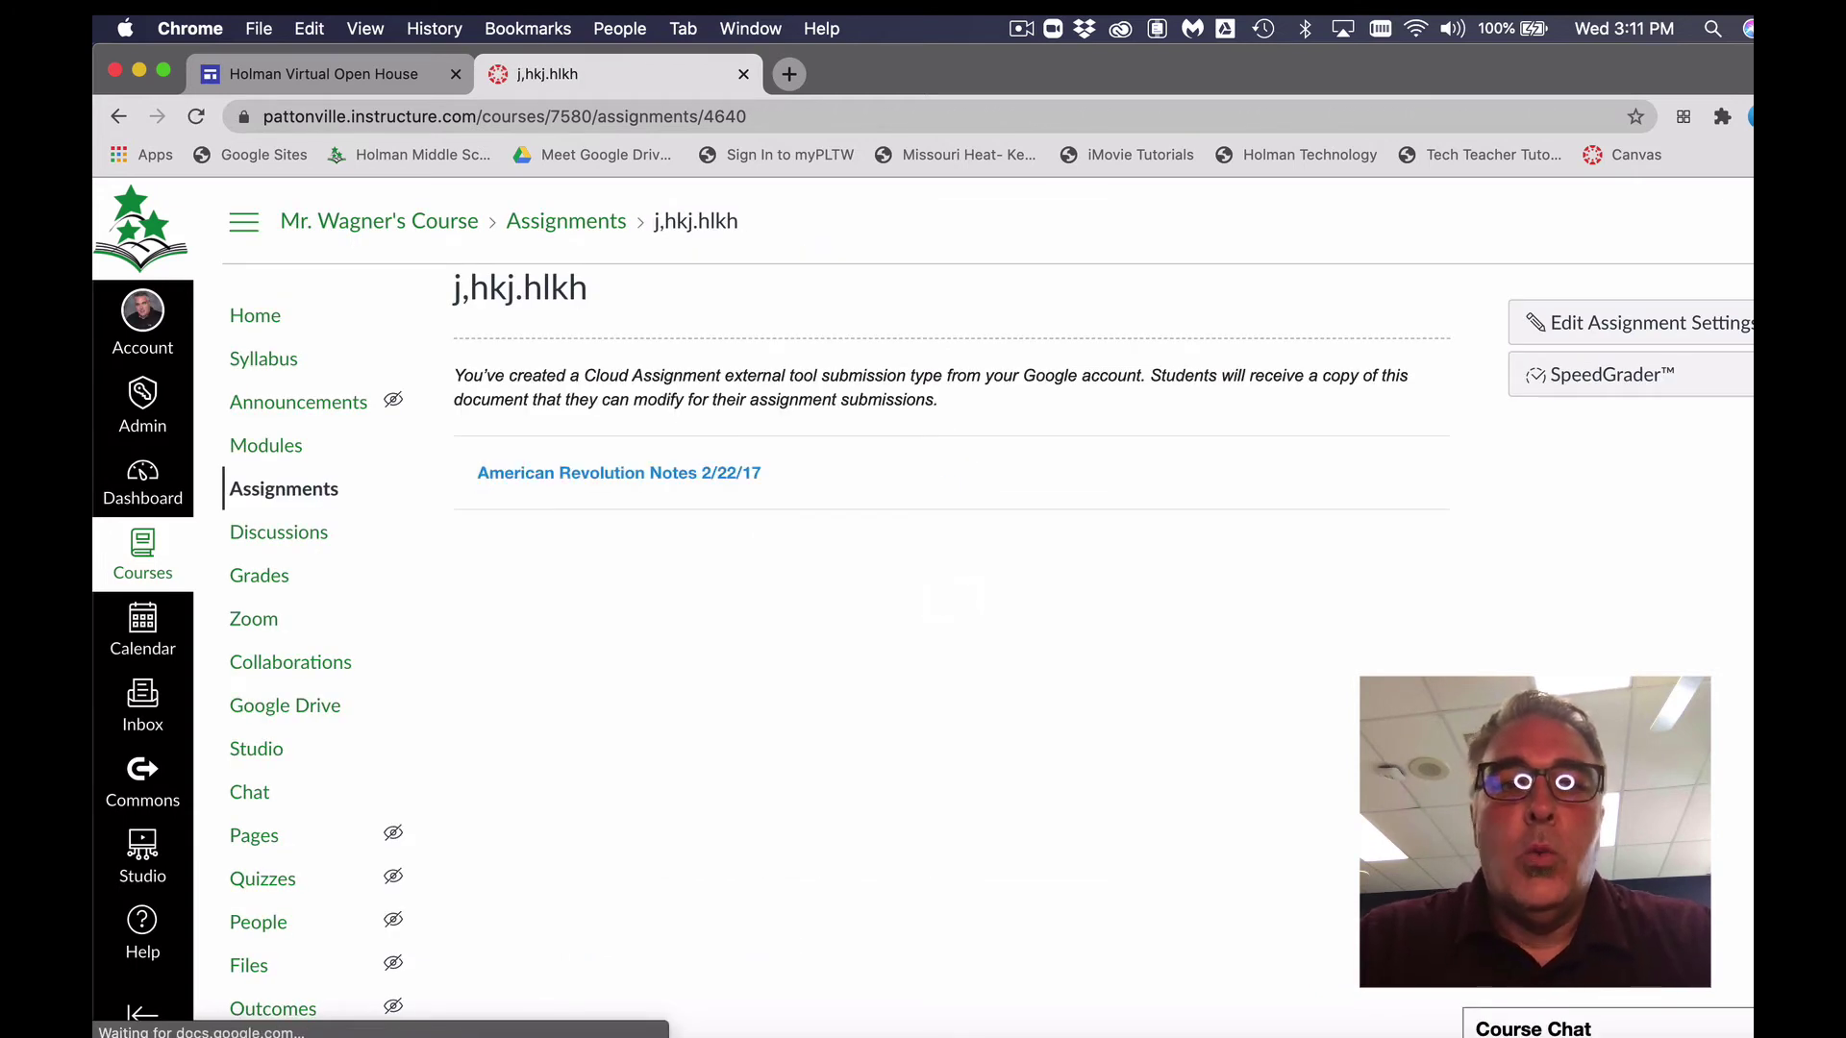
From the assignments list, enable grade syncing for Walk This Way, PDF Assignment and media
click(315, 498)
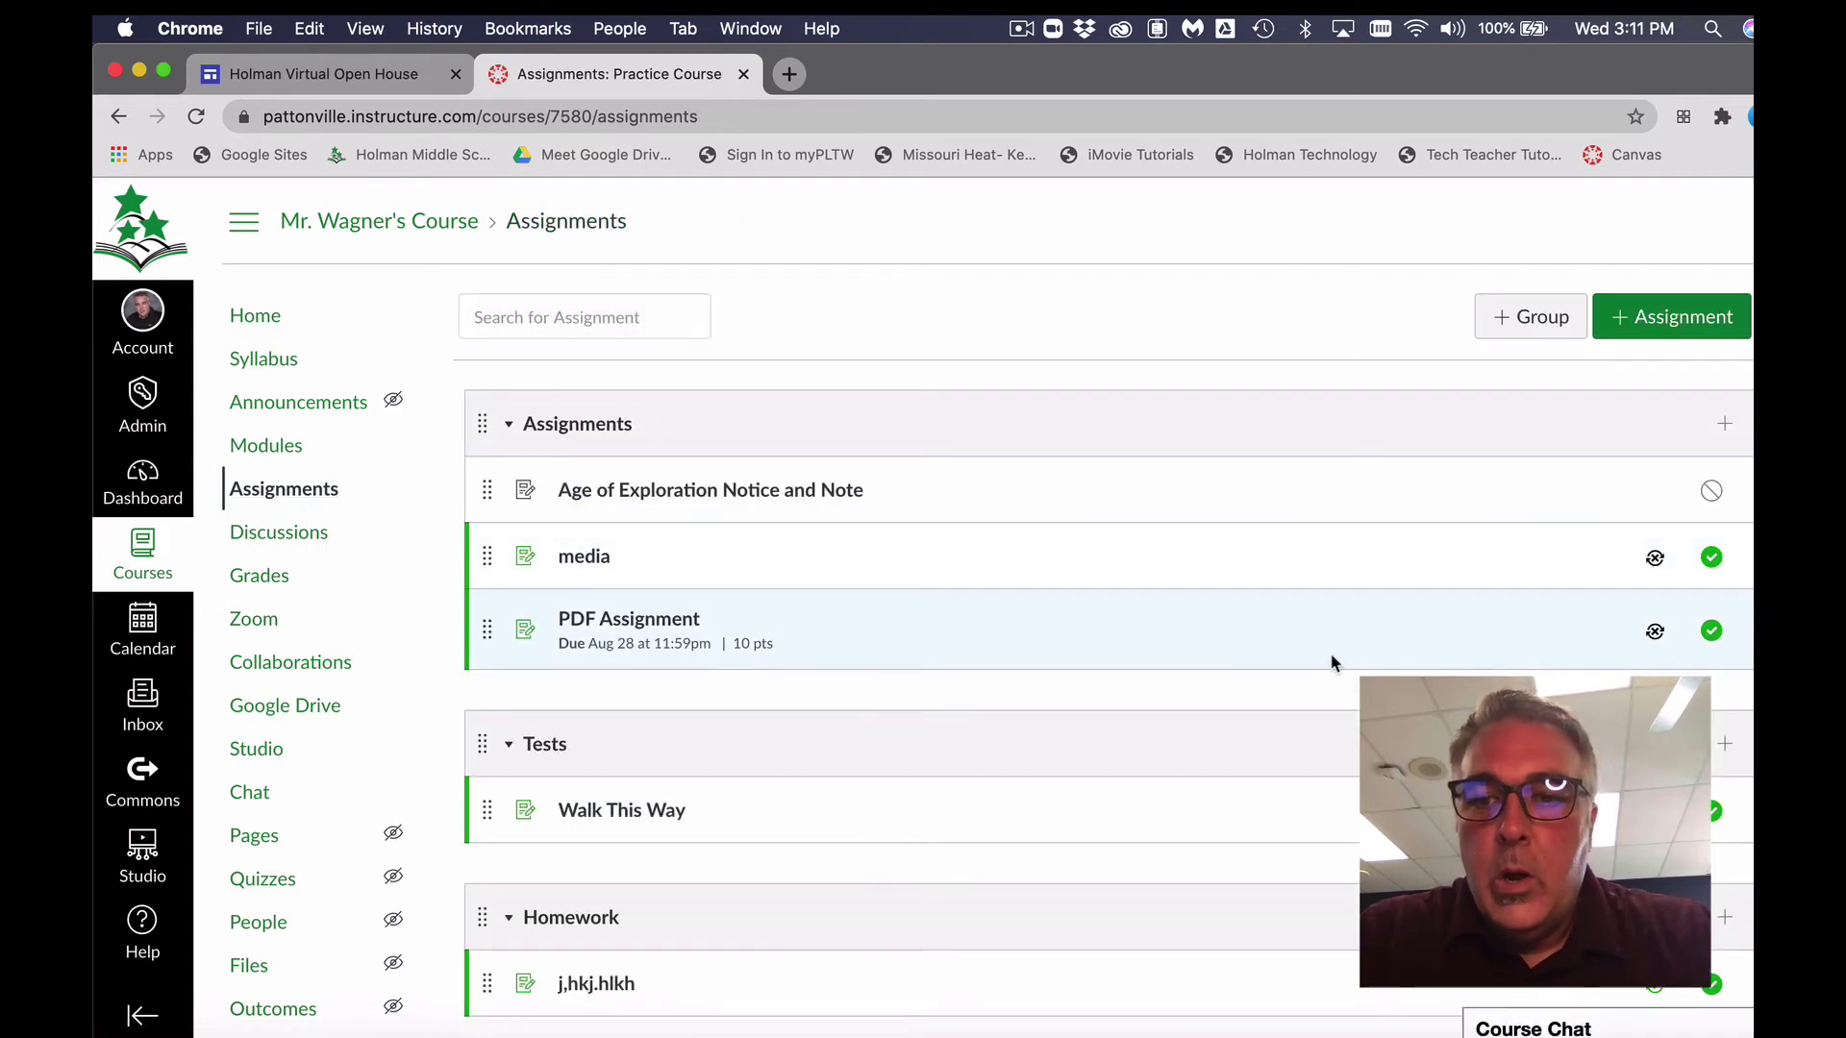
scroll(1331, 662, down, 5)
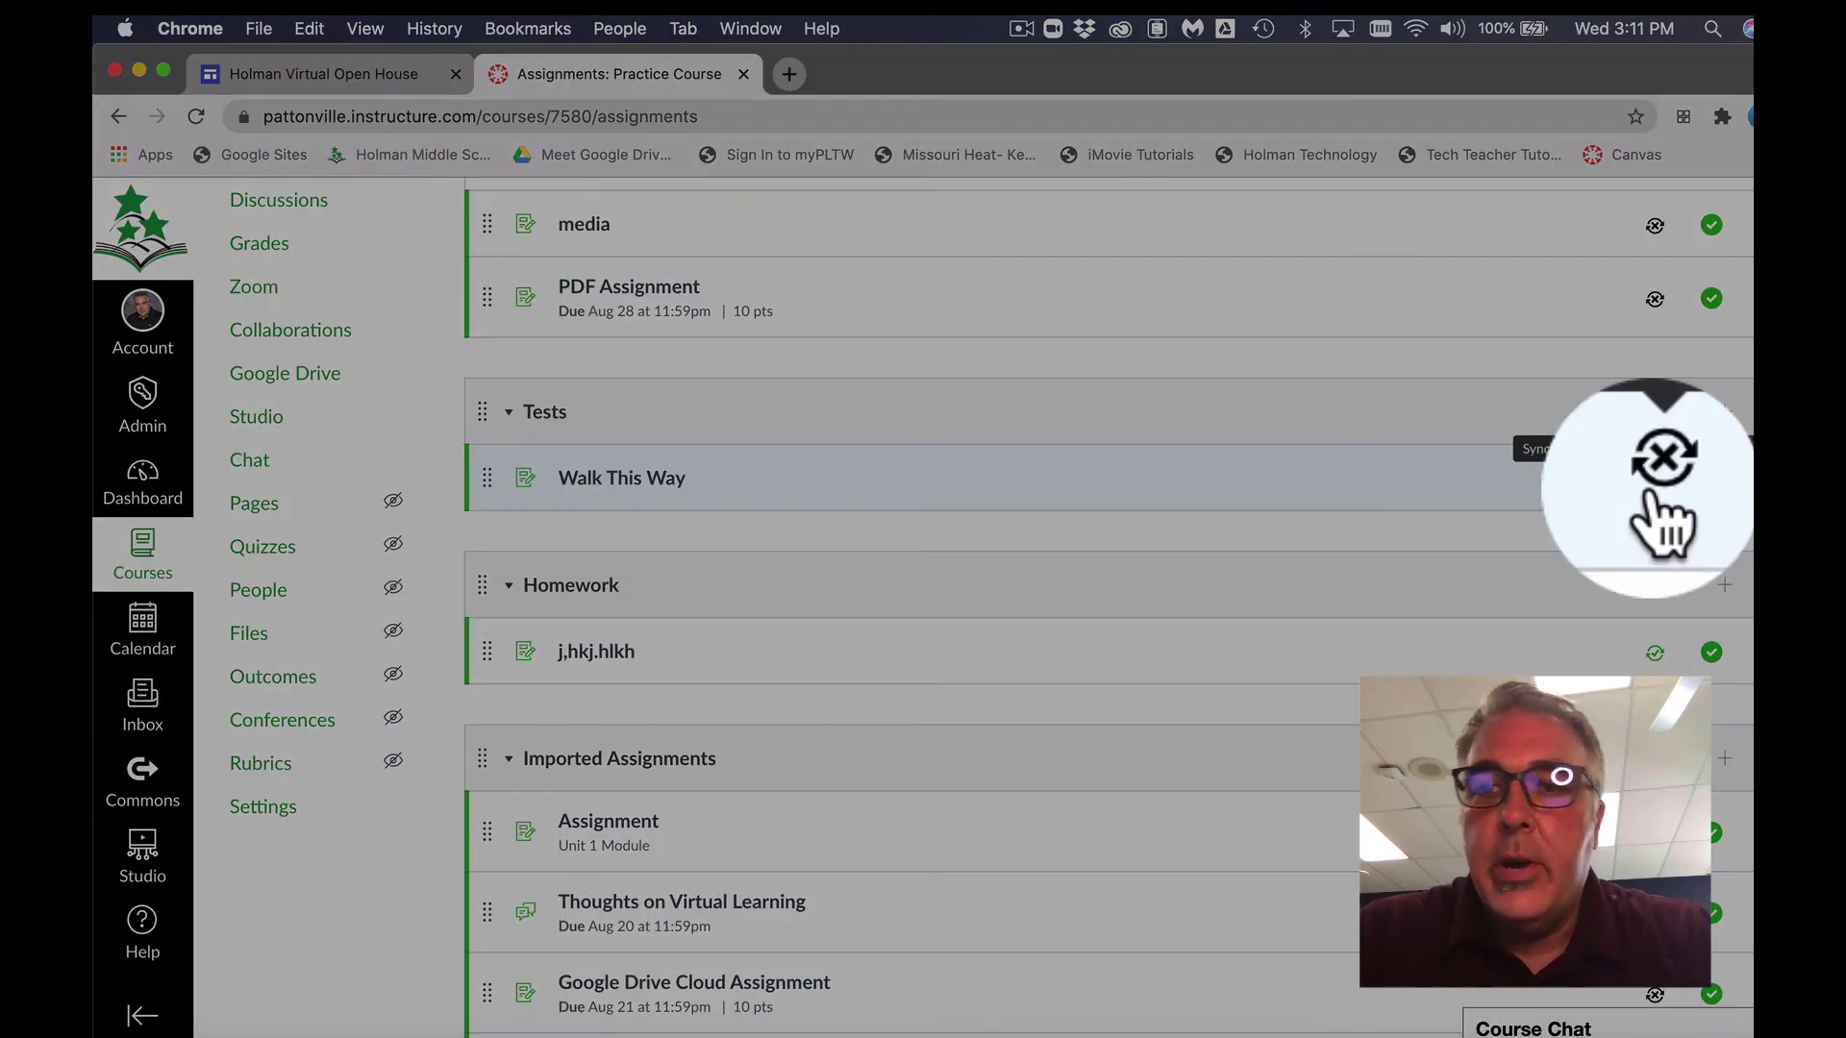
click(1658, 478)
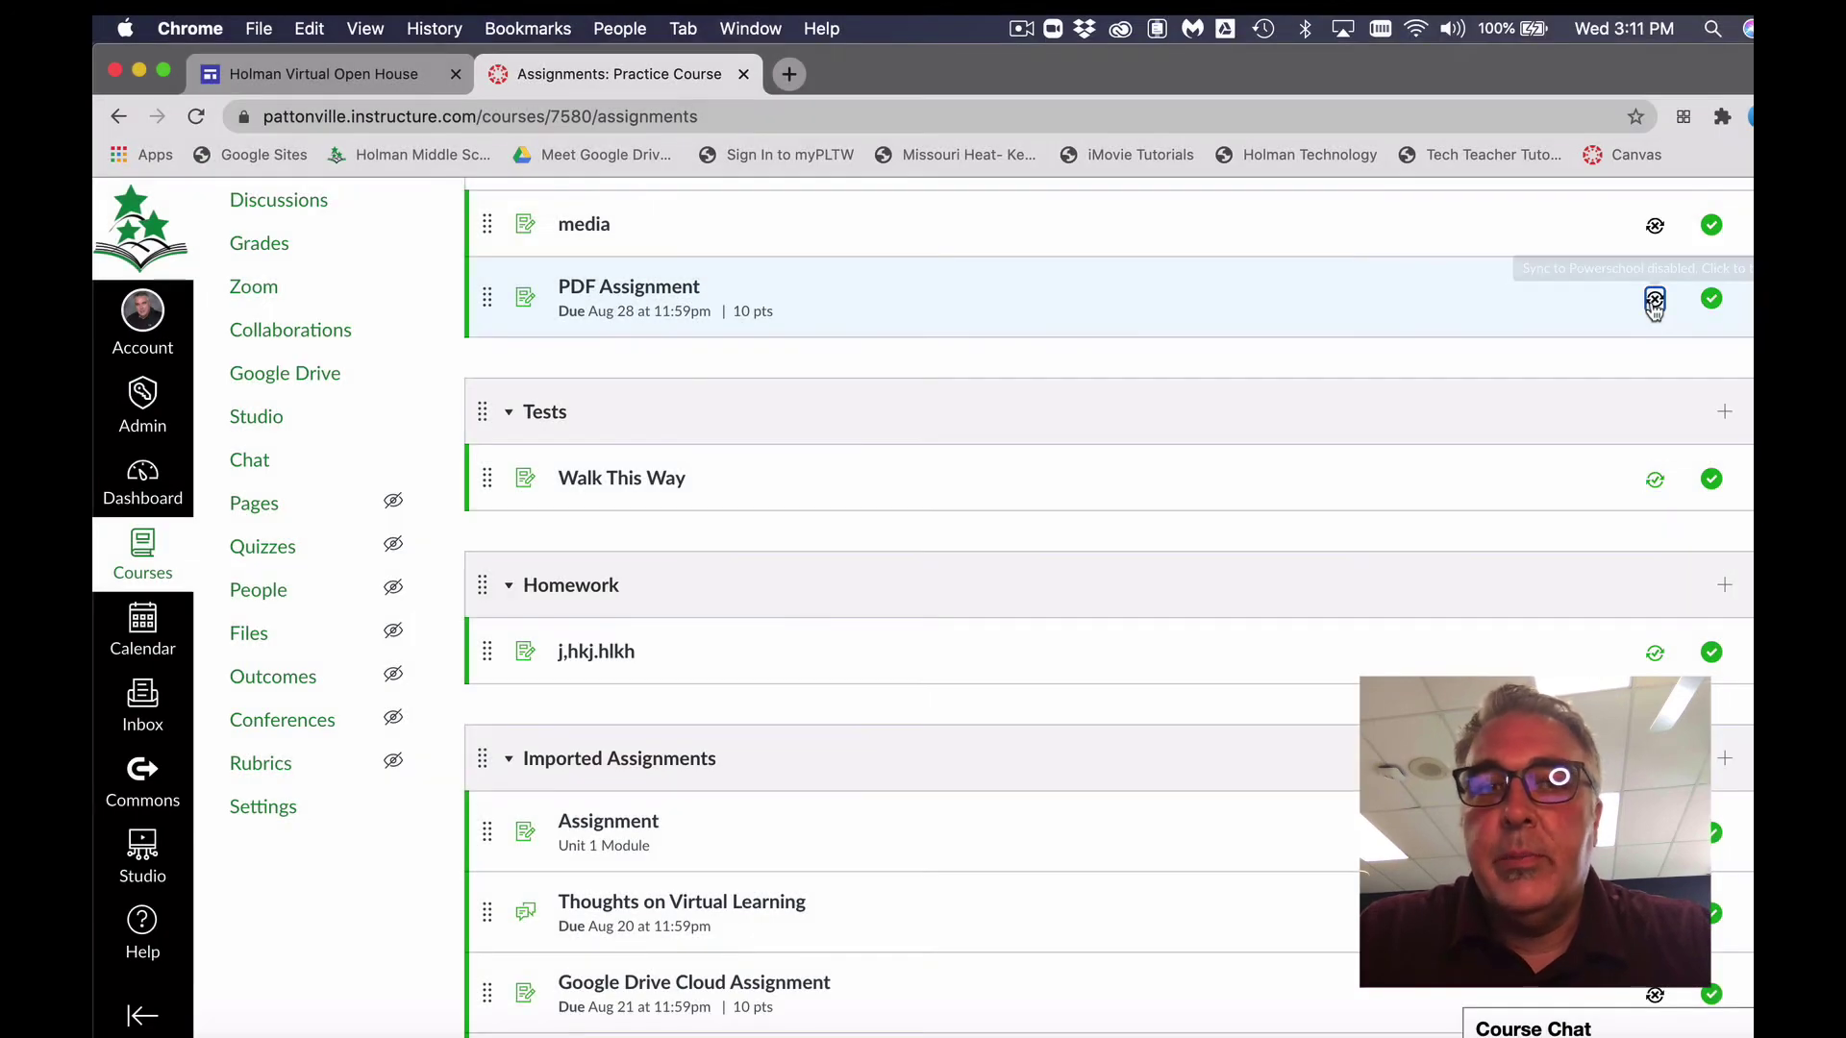
click(1654, 299)
click(1655, 226)
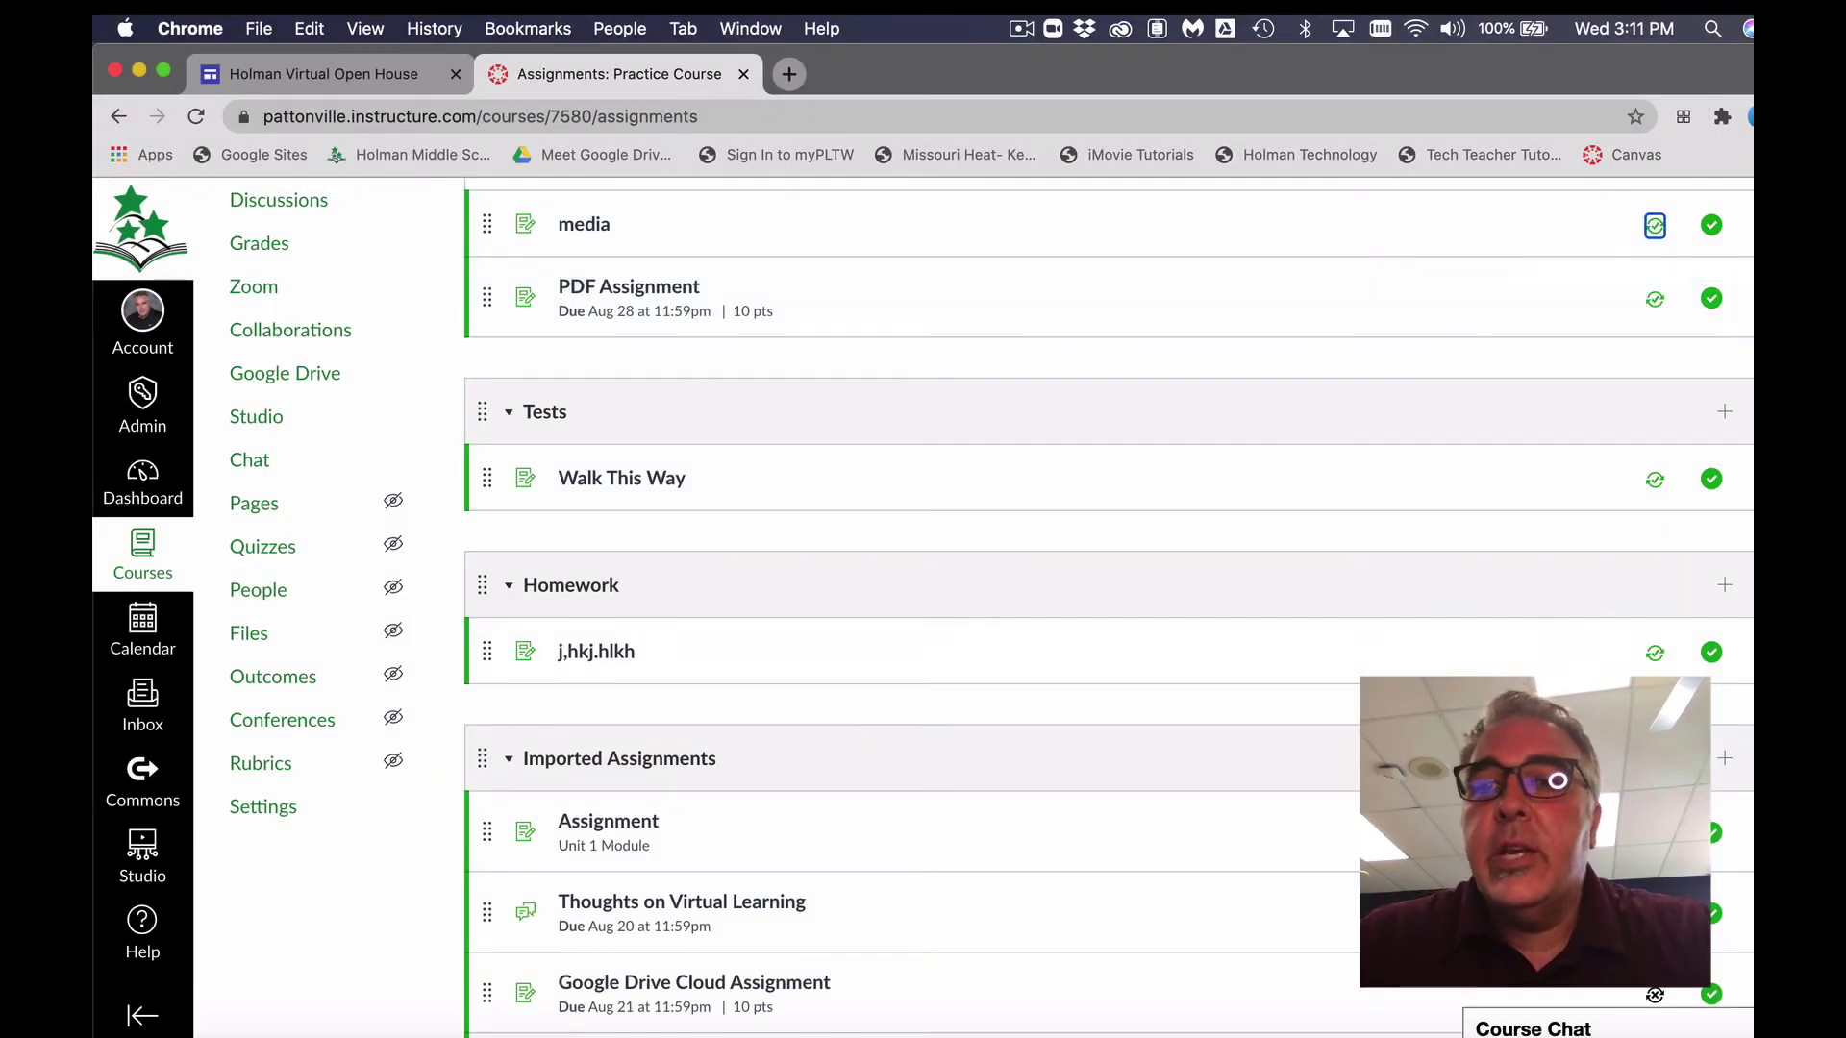
scroll(1653, 636, down, 3)
scroll(1593, 603, up, 5)
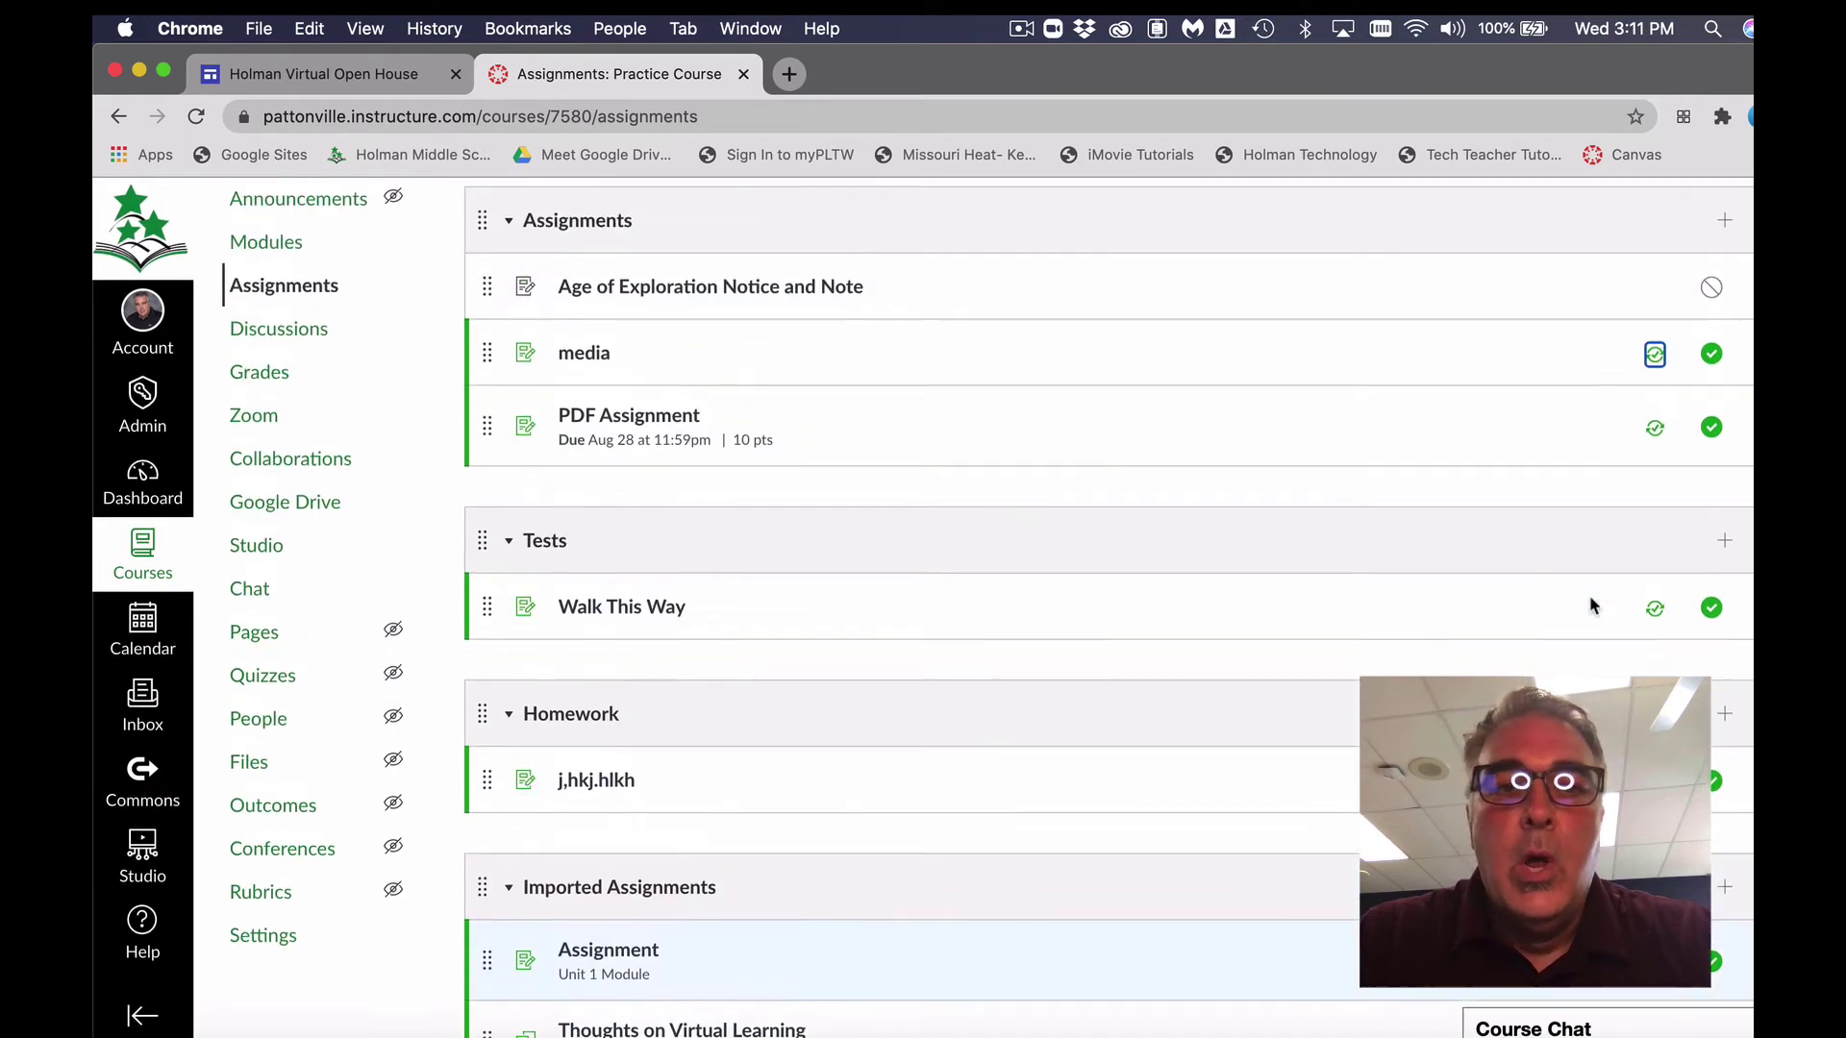
scroll(1593, 605, up, 1)
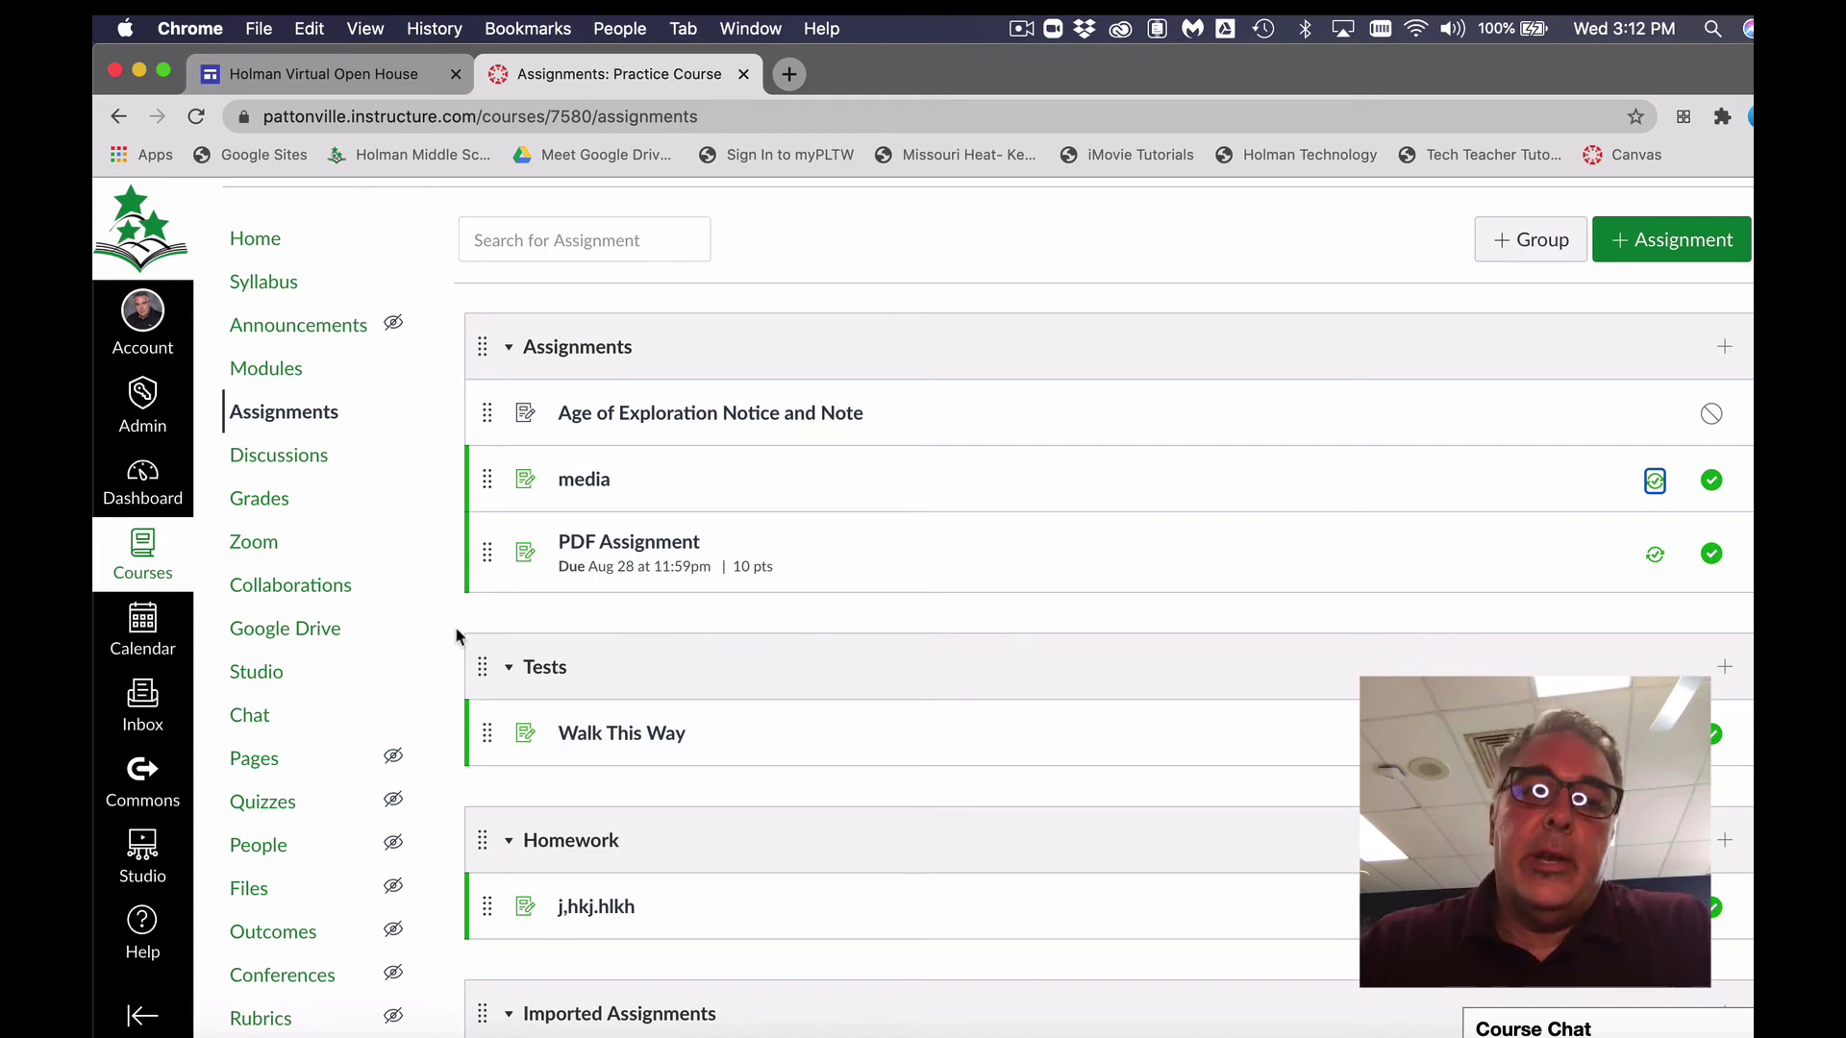
scroll(254, 886, down, 1)
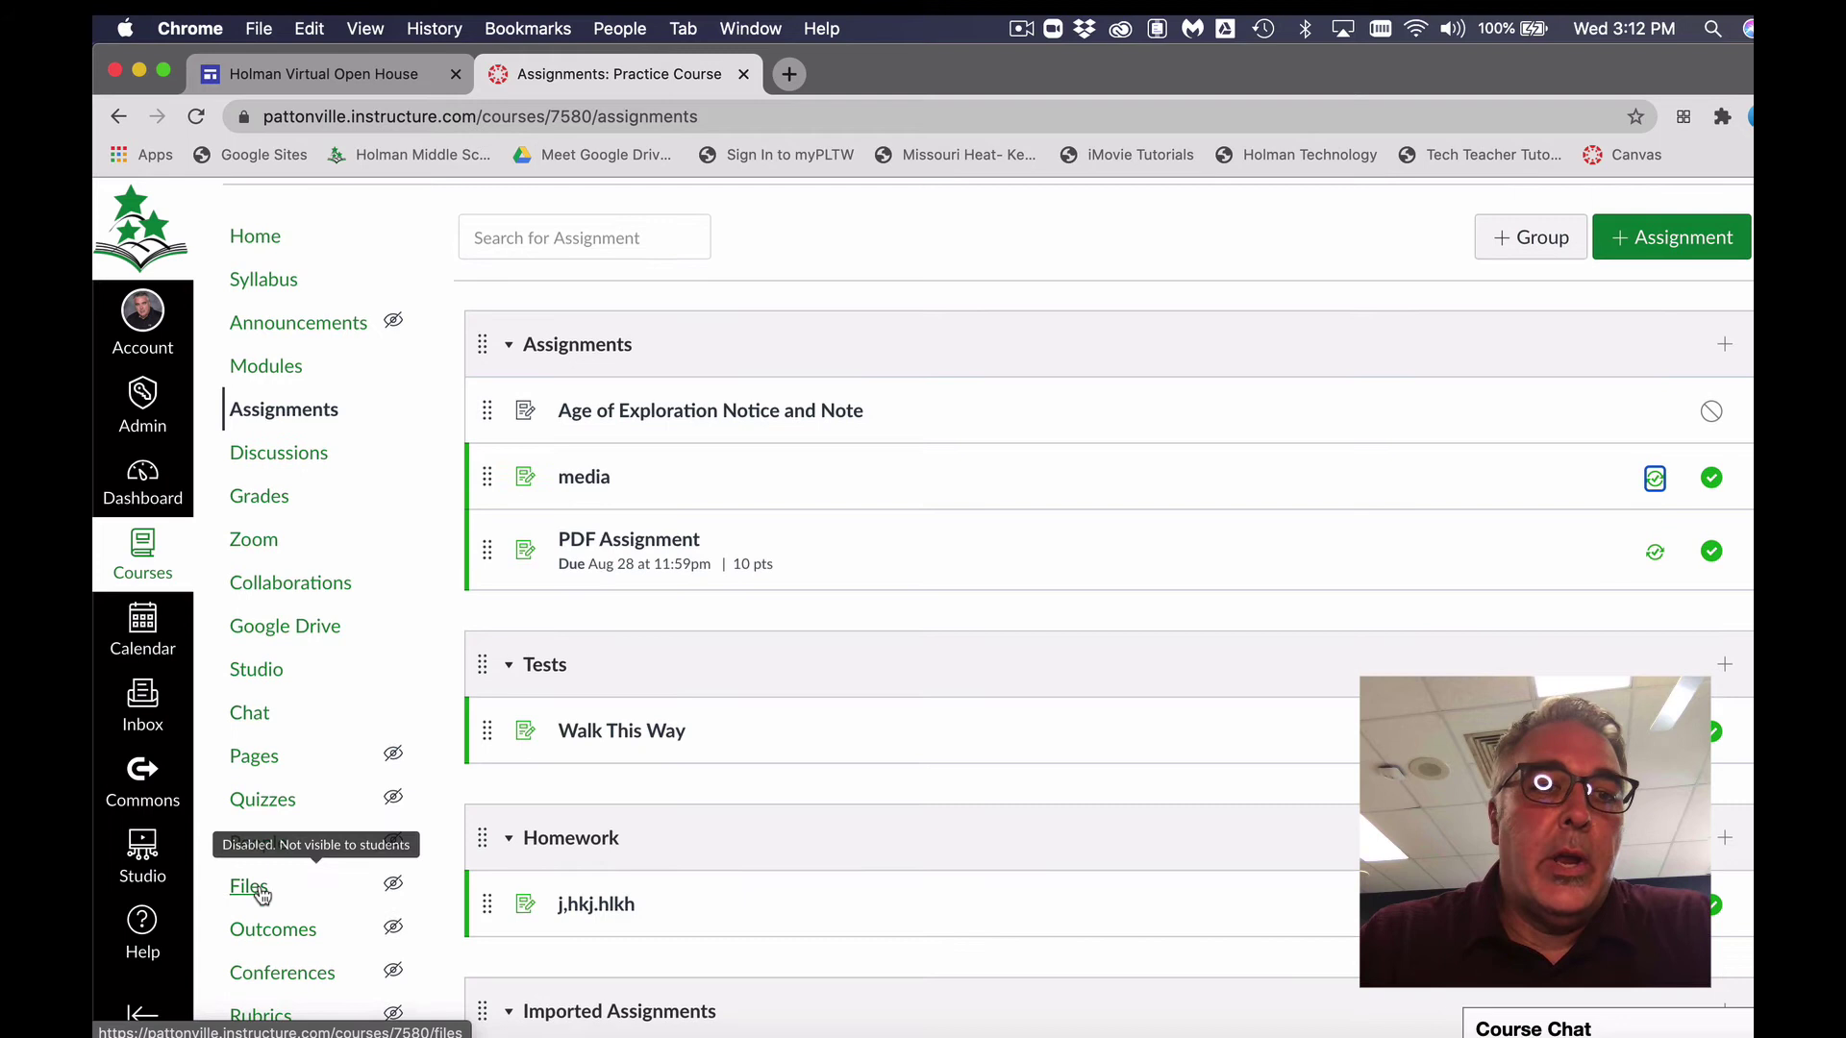
Review the Gradebook's Actions menu with its Sync to Pattonville R-III option, without choosing it
click(248, 491)
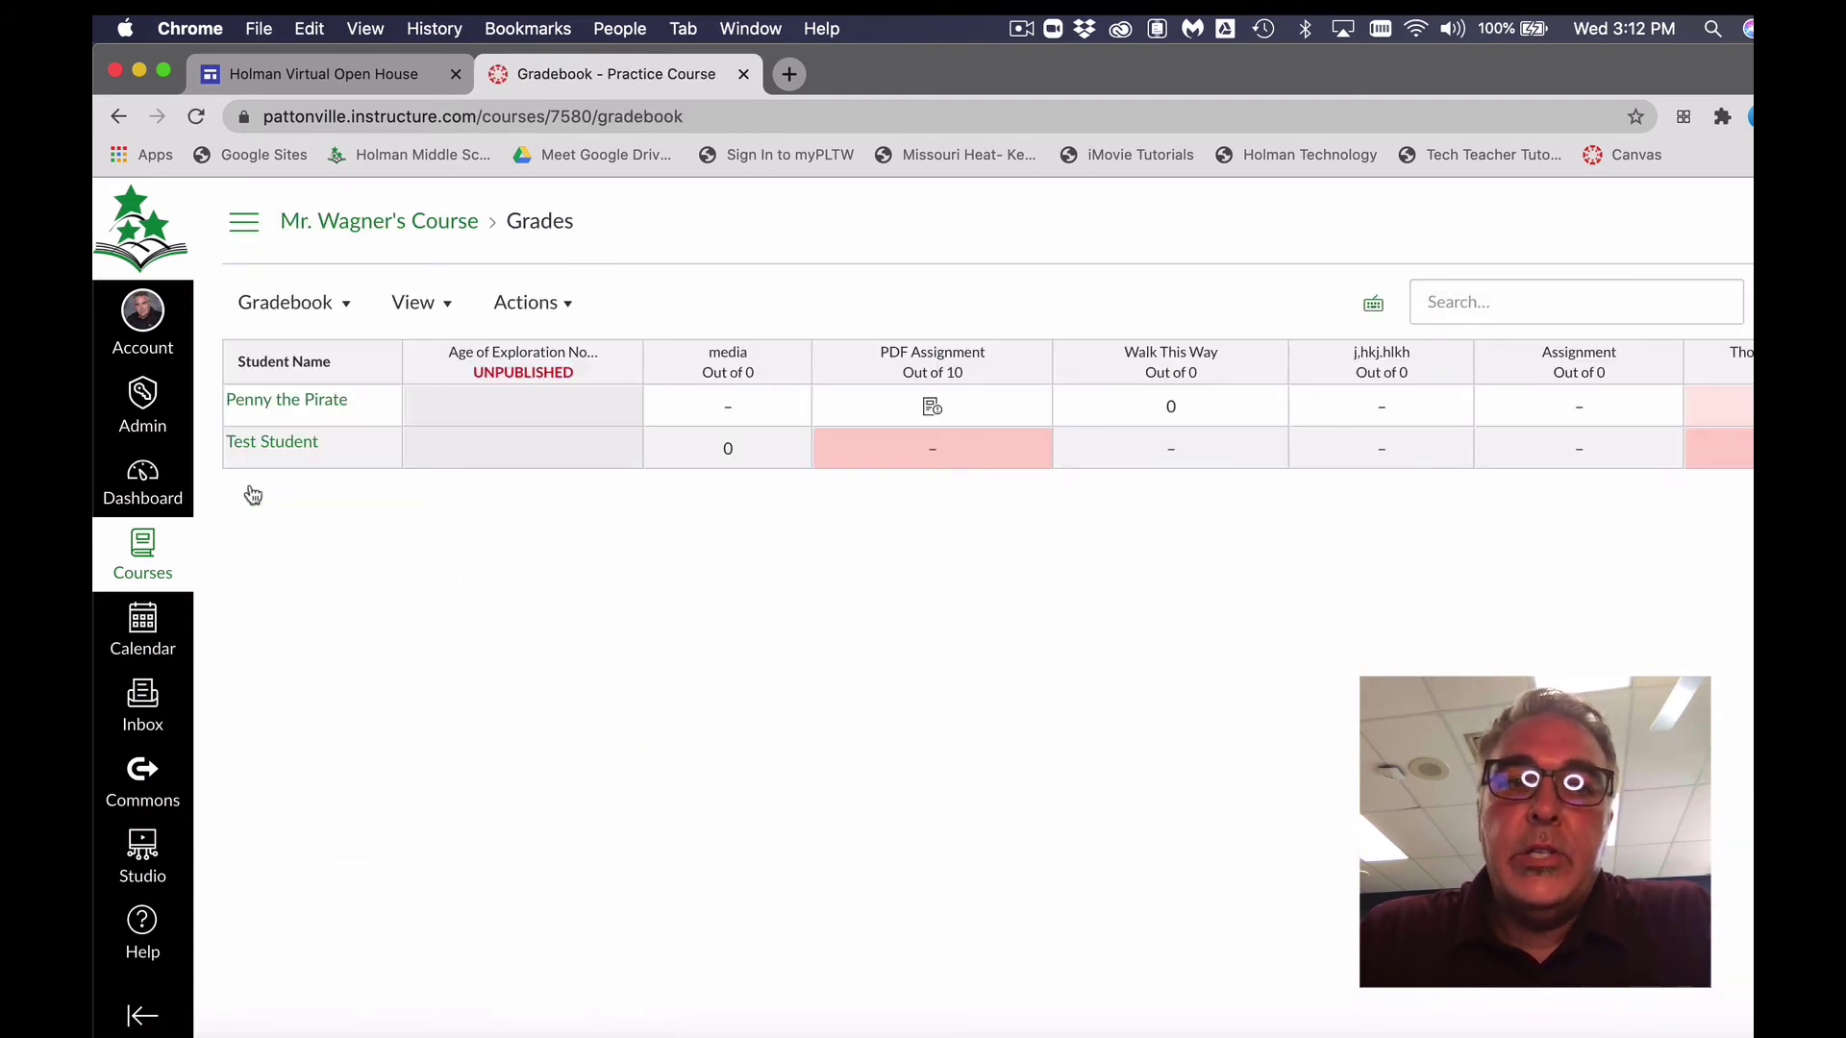
click(527, 307)
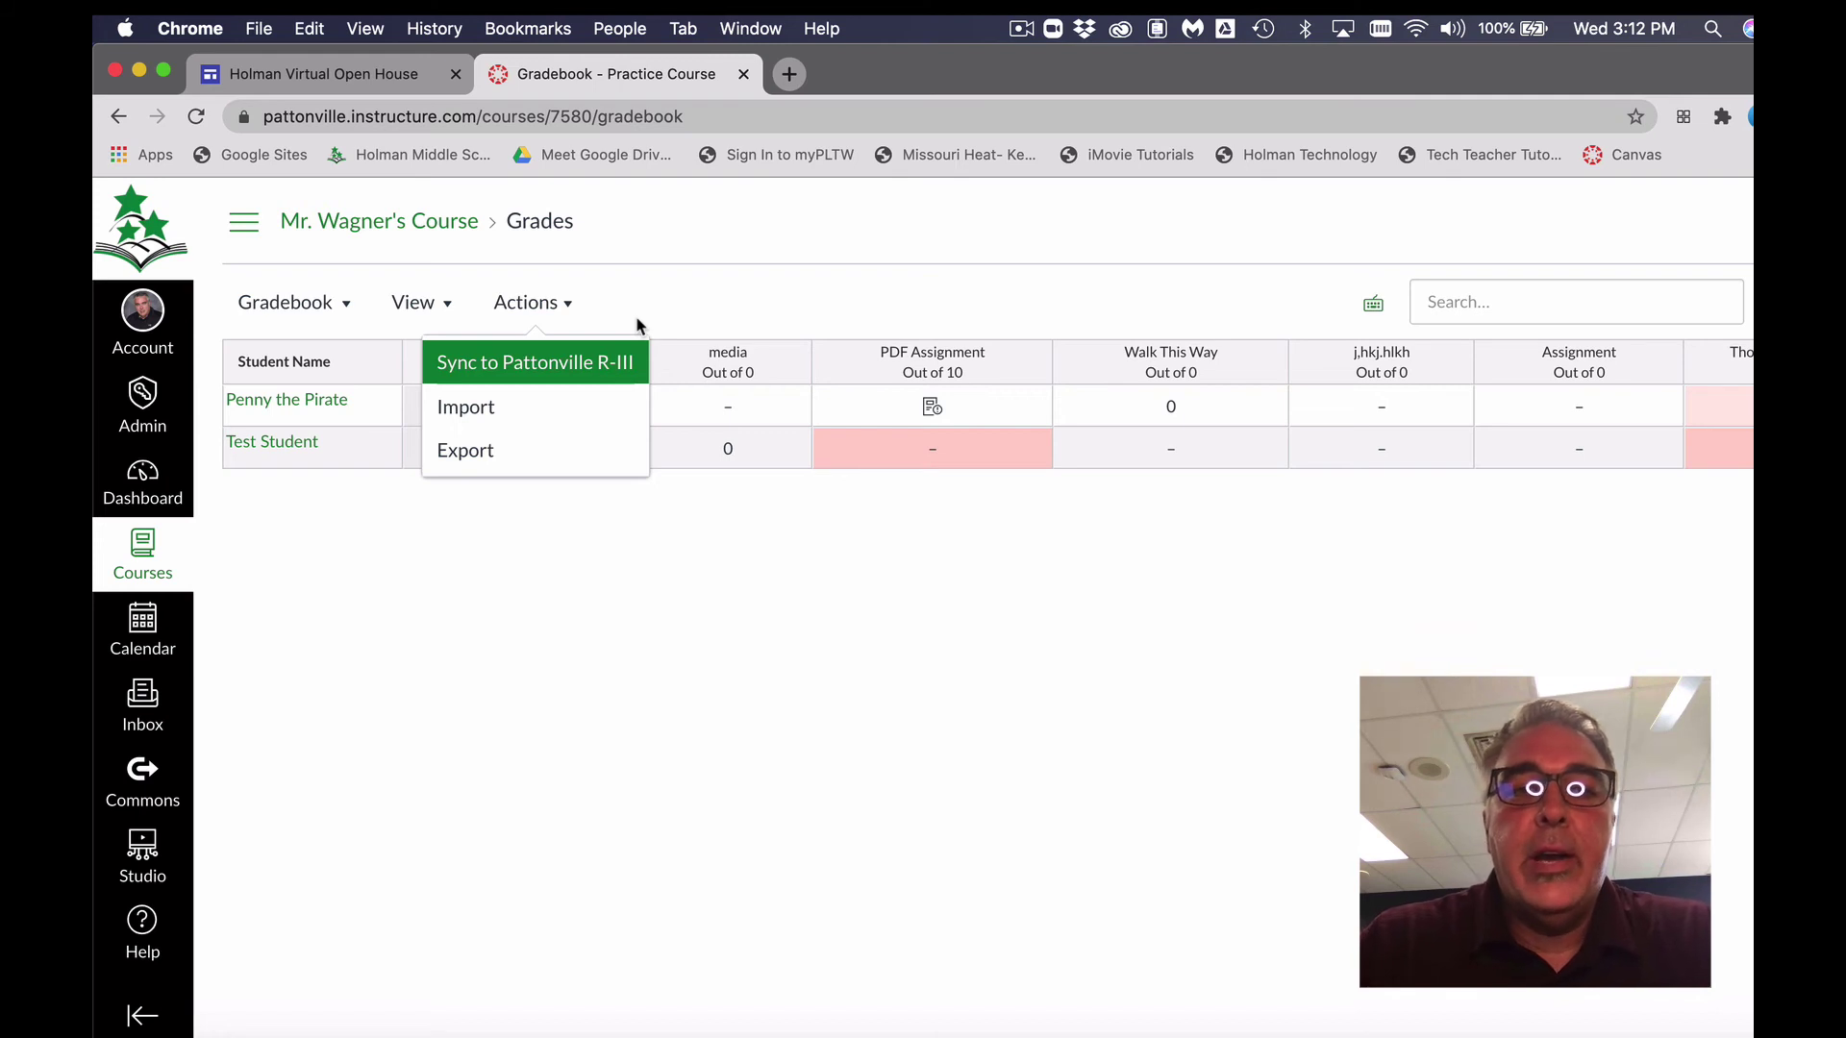
key(Escape)
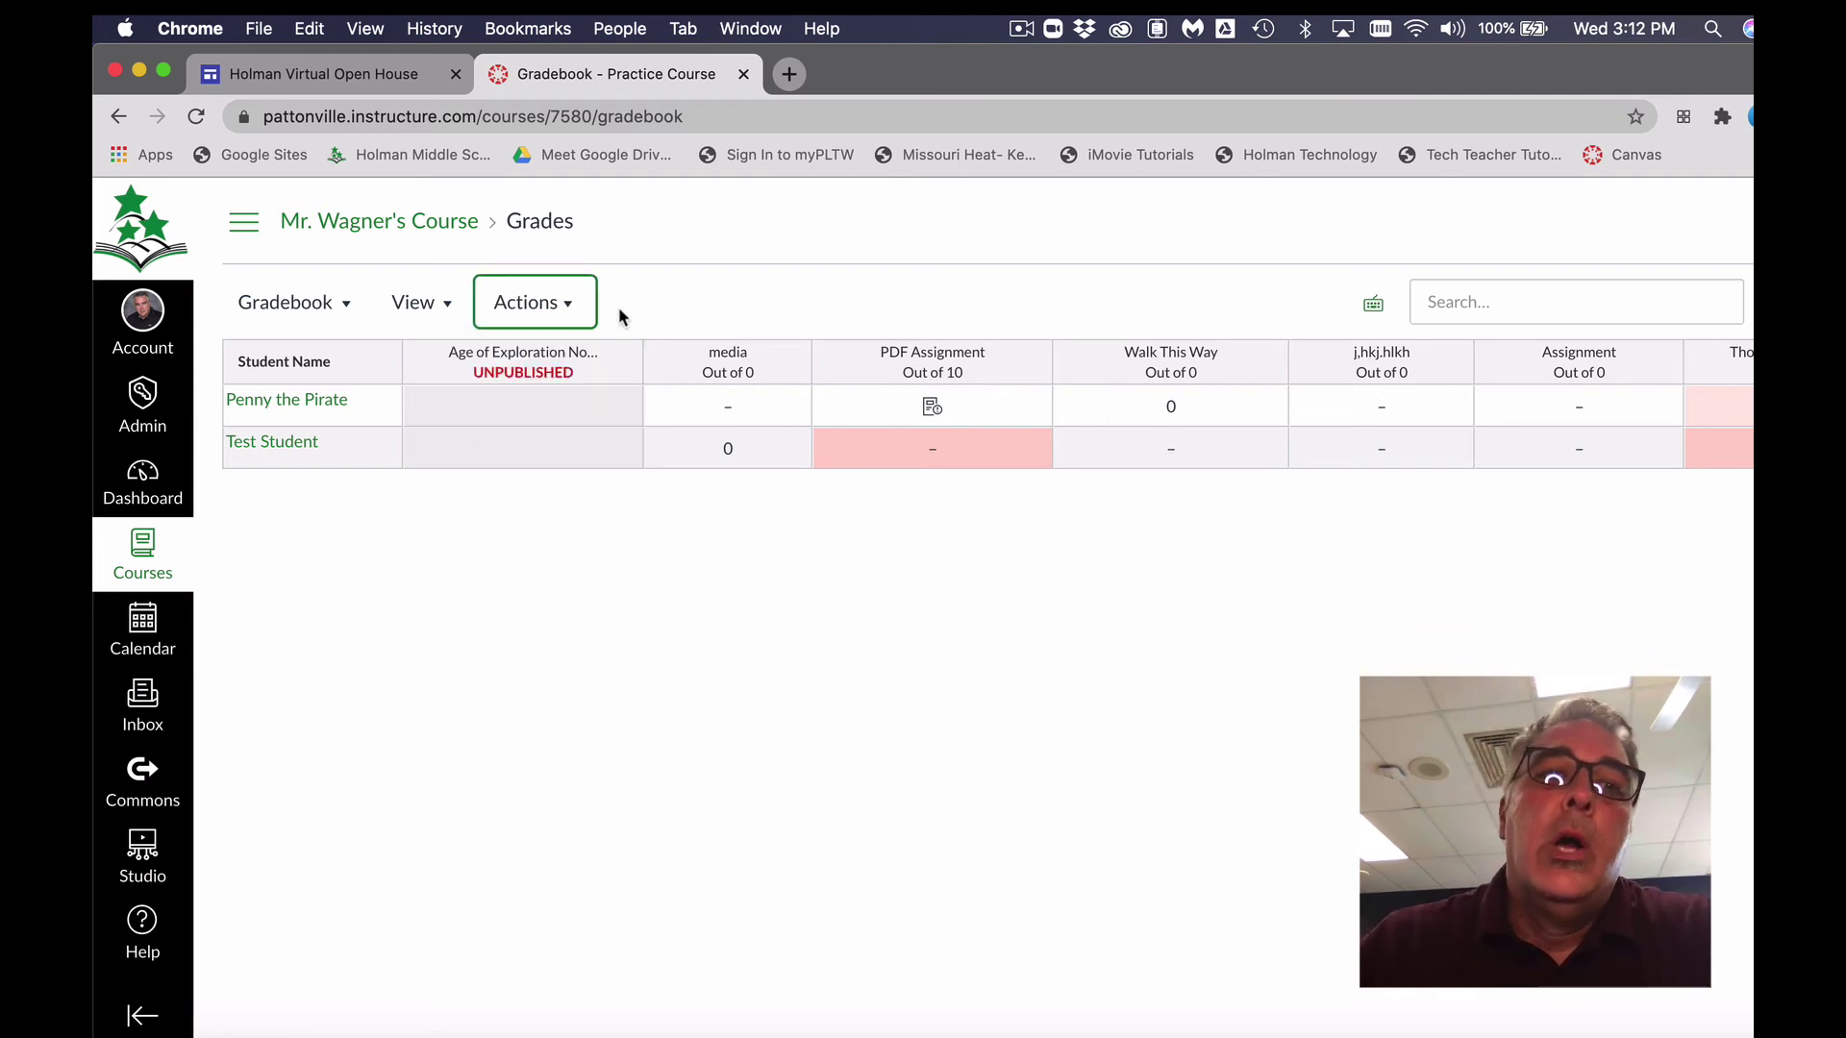
click(549, 313)
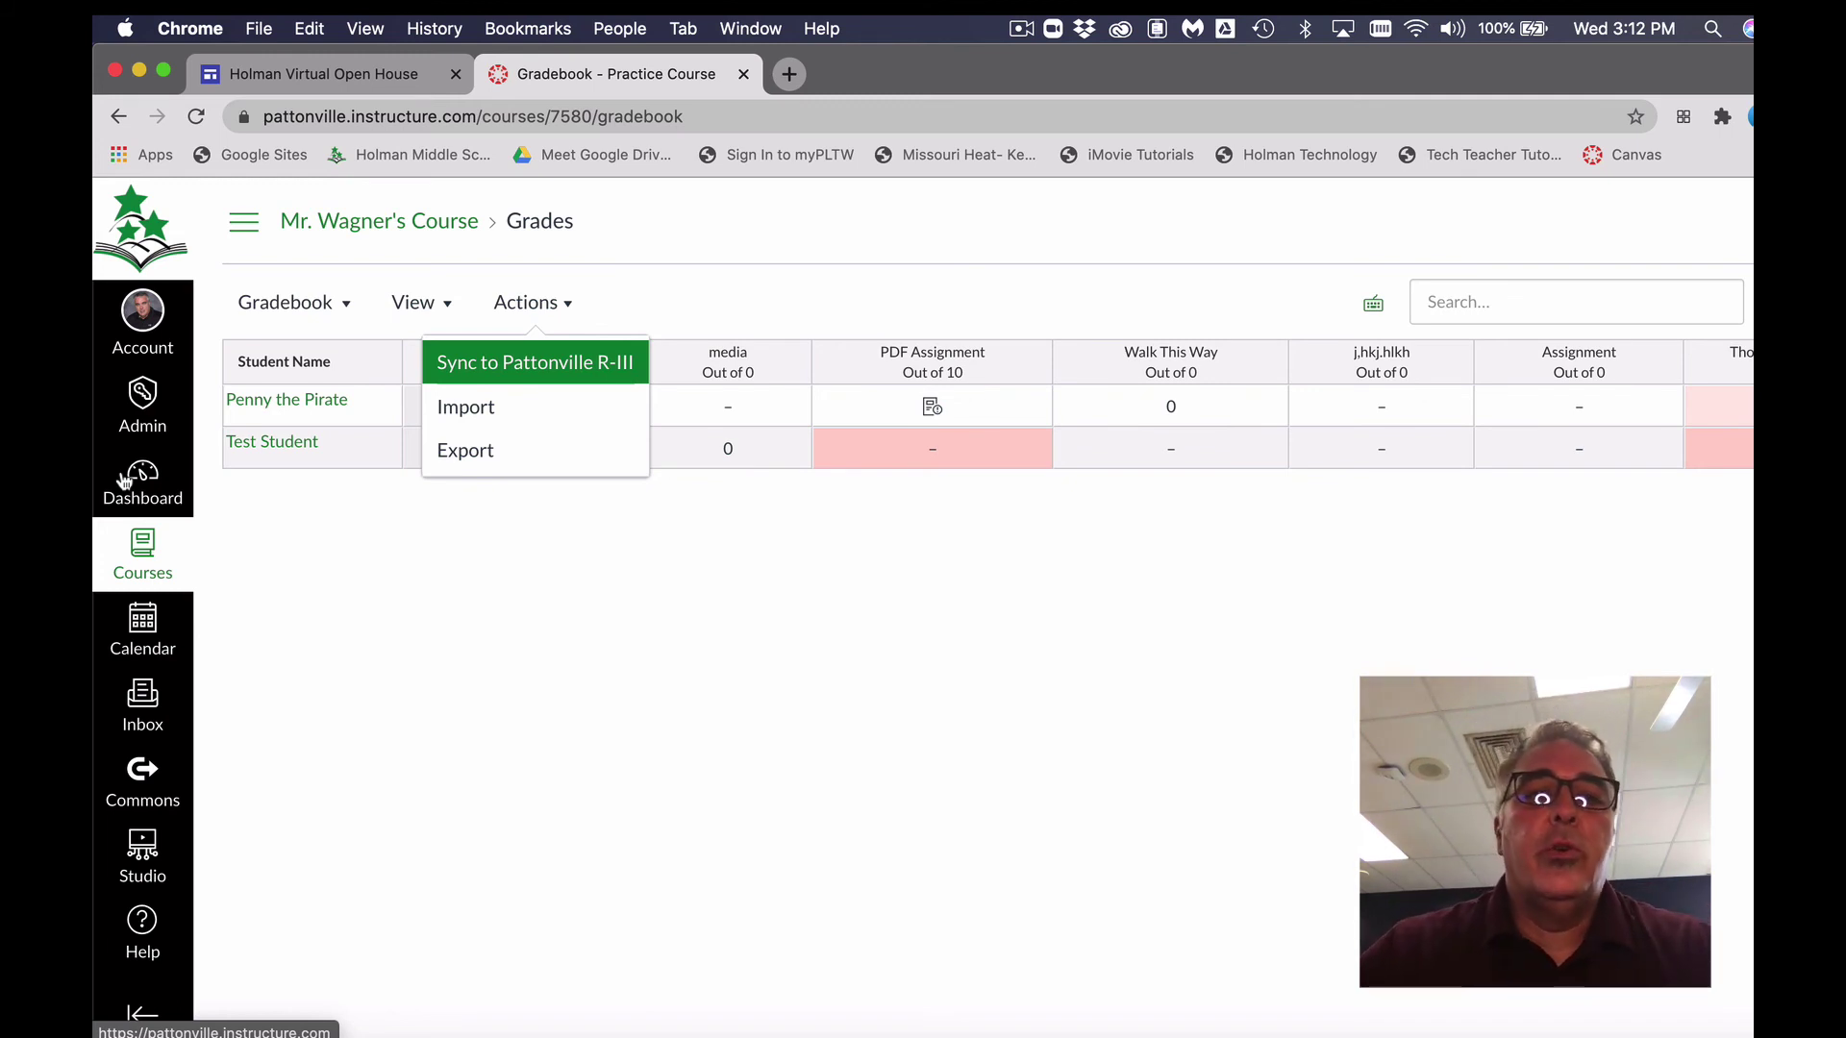
click(685, 274)
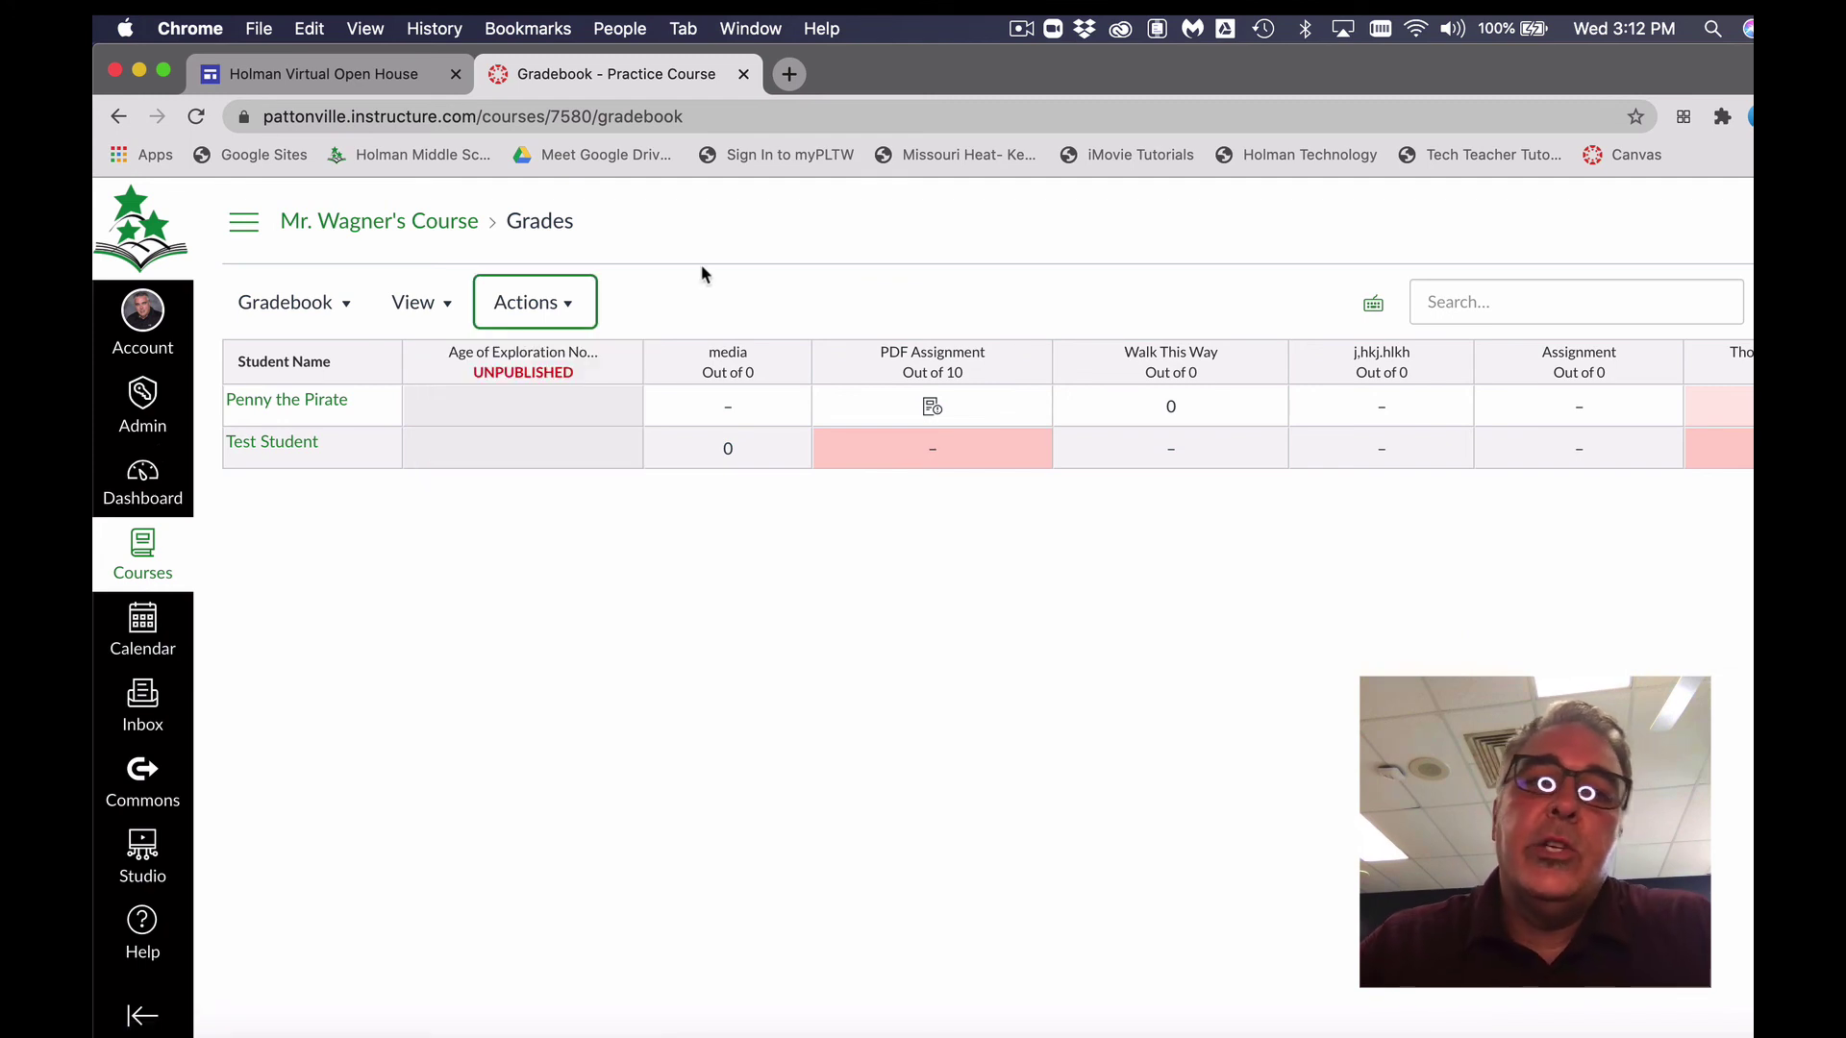